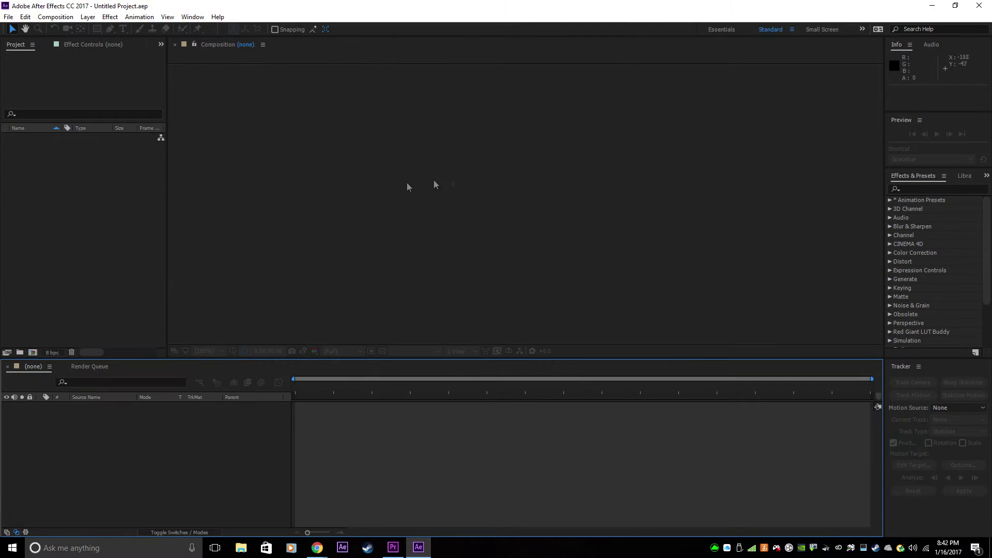
Bring up the context menu in the empty Project panel of the Untitled Project
right_click(41, 309)
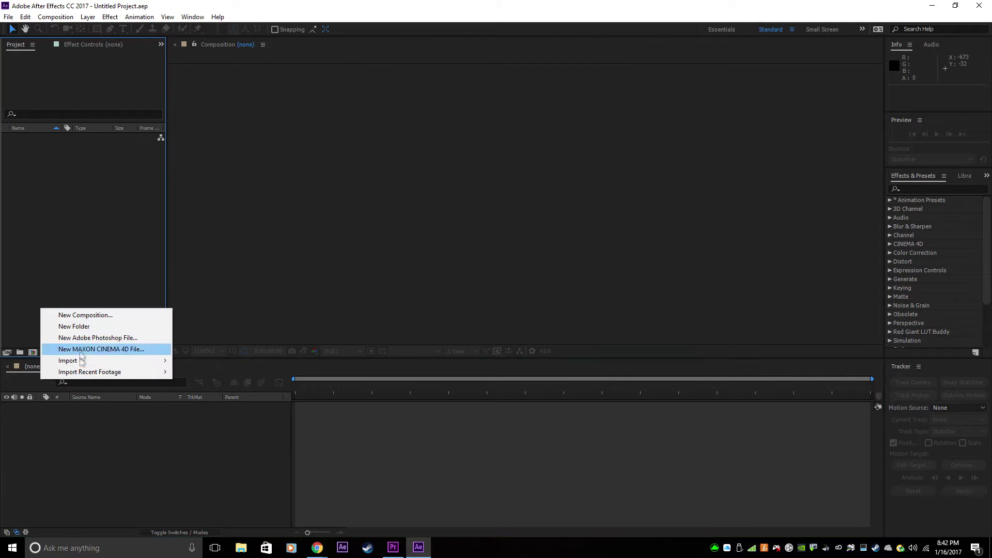
Import the portral.MOV clip into the project
mouse_move(89, 365)
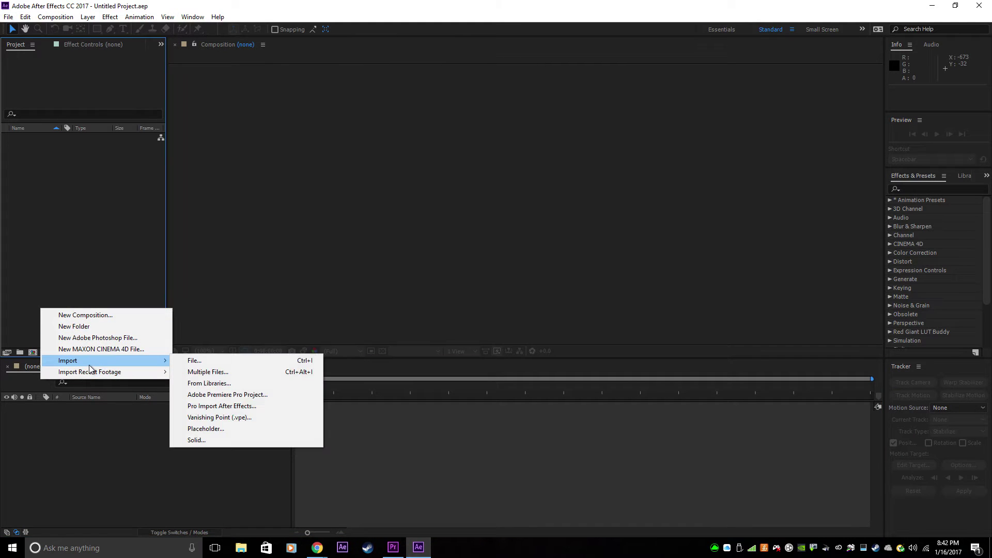
left_click(195, 360)
scroll(289, 191, "down", 3)
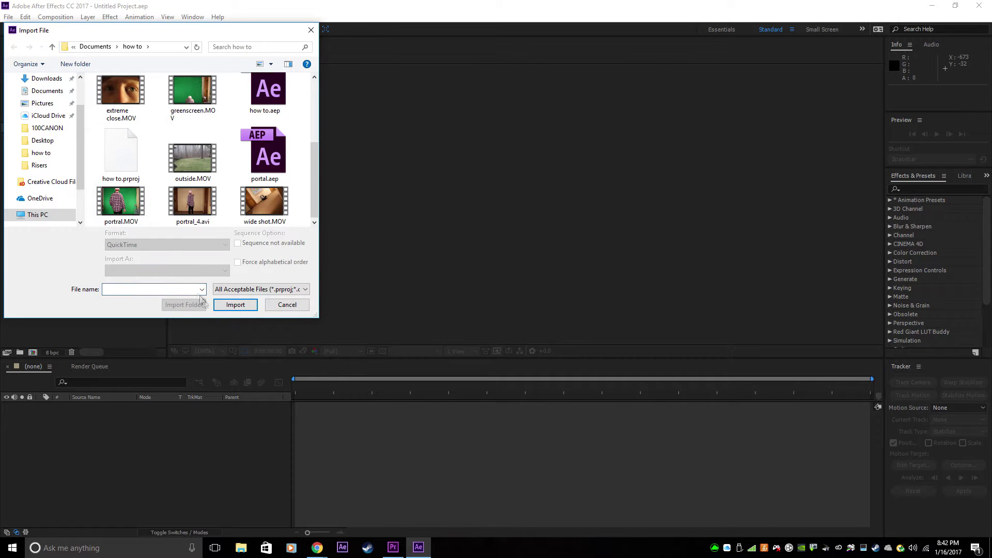
left_click(121, 203)
left_click(236, 306)
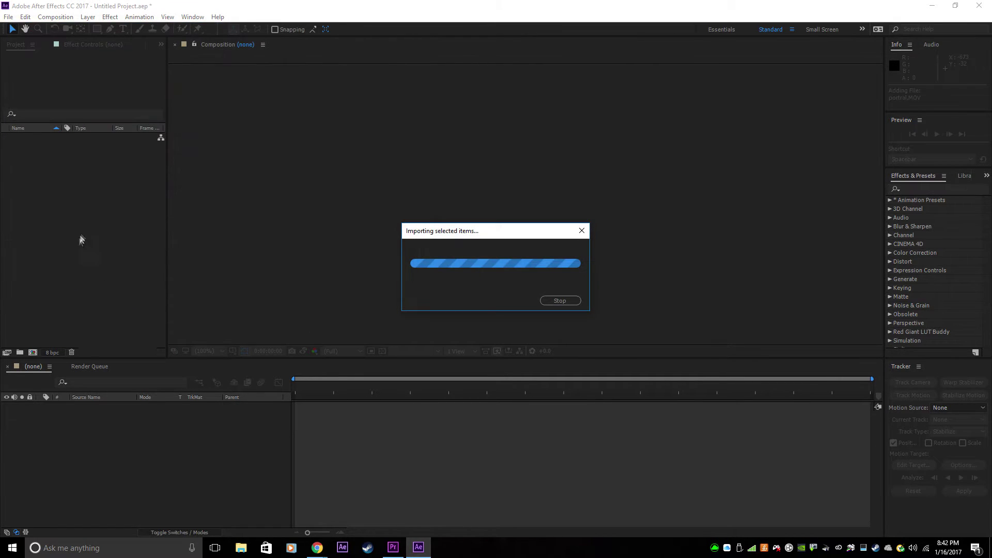
Import the background.MOV clip into the project
right_click(88, 203)
mouse_move(150, 250)
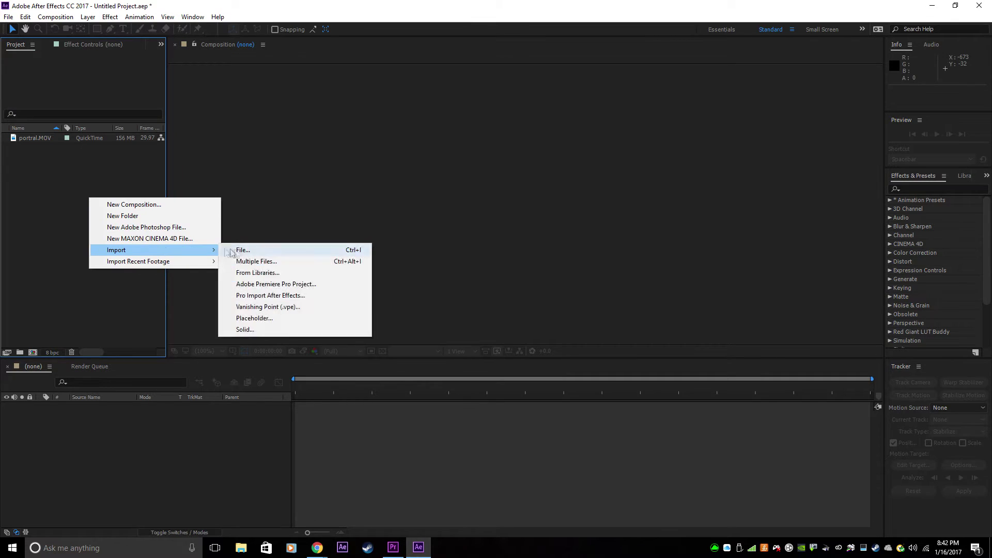
left_click(232, 250)
scroll(188, 162, "down", 2)
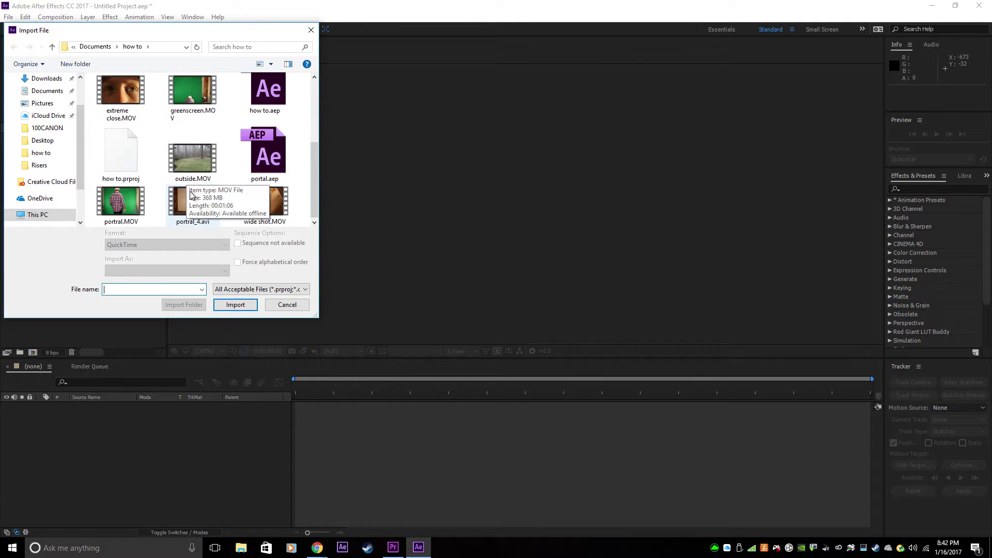
scroll(226, 178, "up", 2)
left_click(192, 178)
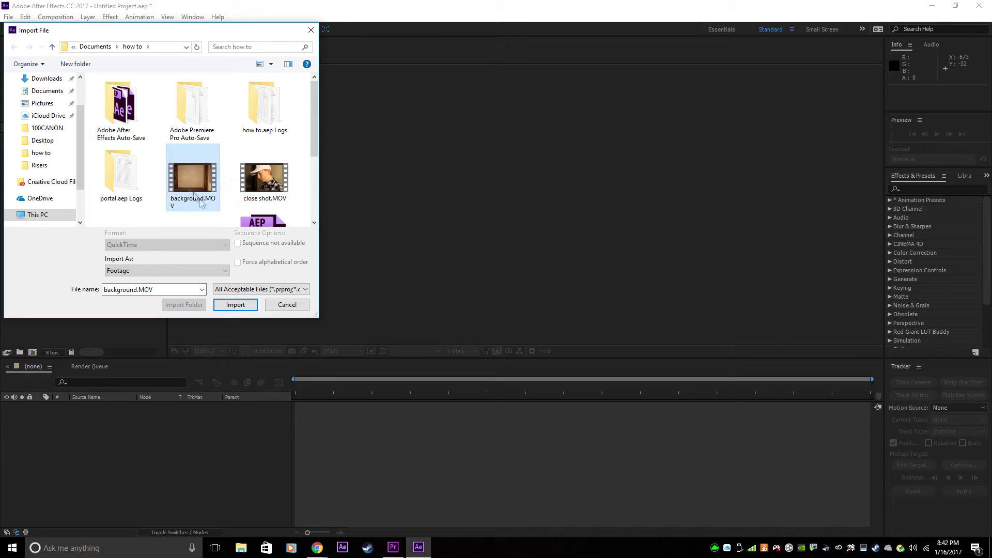
left_click(235, 304)
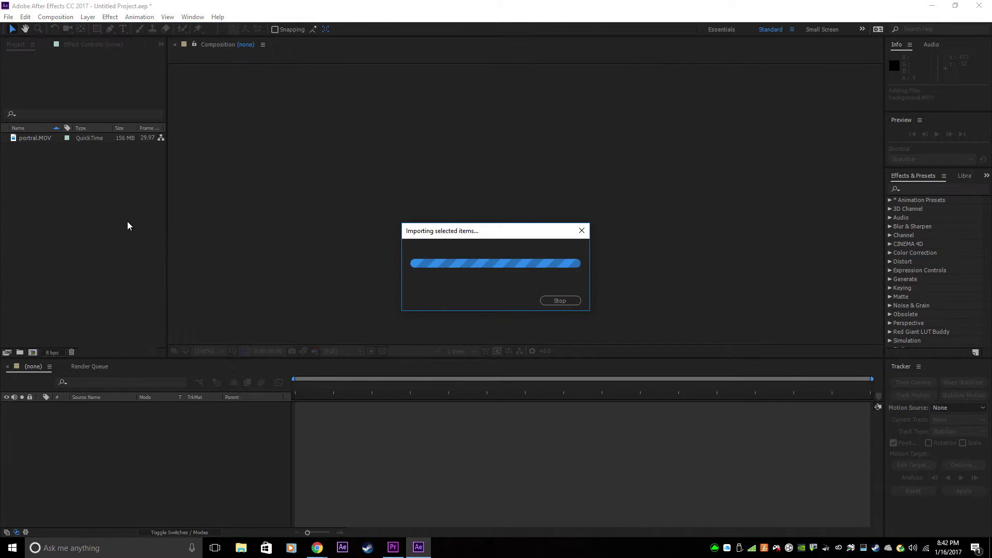
Import the outside.MOV clip into the project
right_click(85, 218)
mouse_move(137, 269)
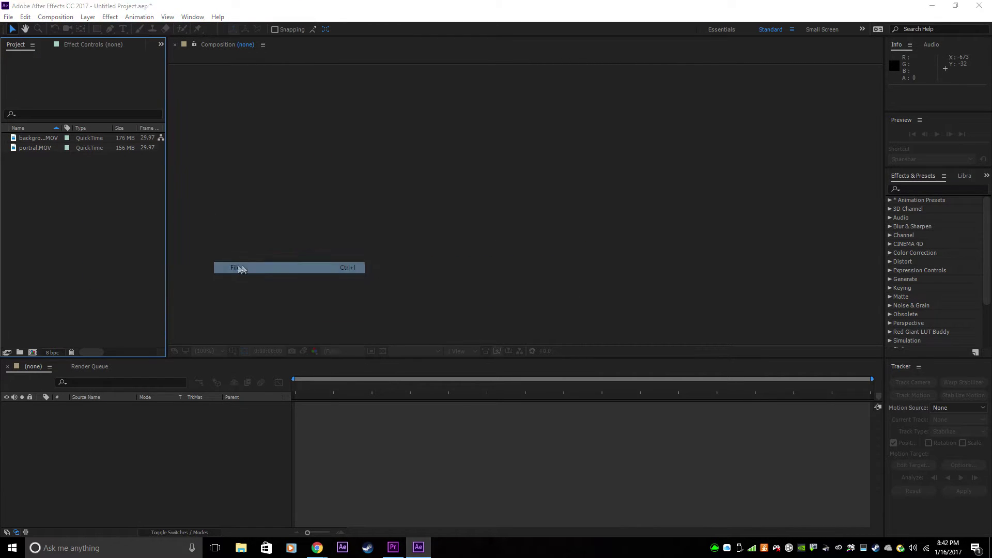
left_click(235, 267)
scroll(196, 149, "down", 3)
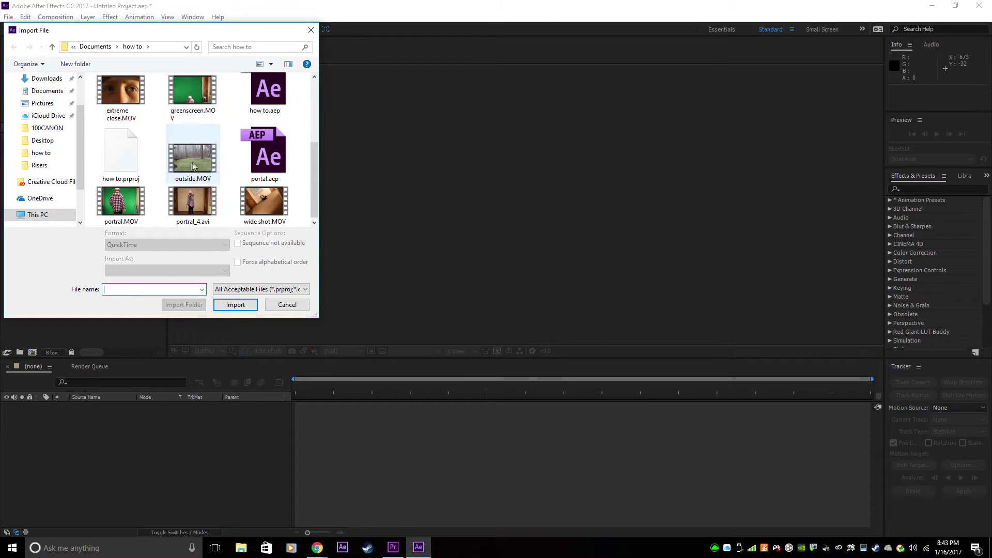
left_click(209, 169)
left_click(235, 304)
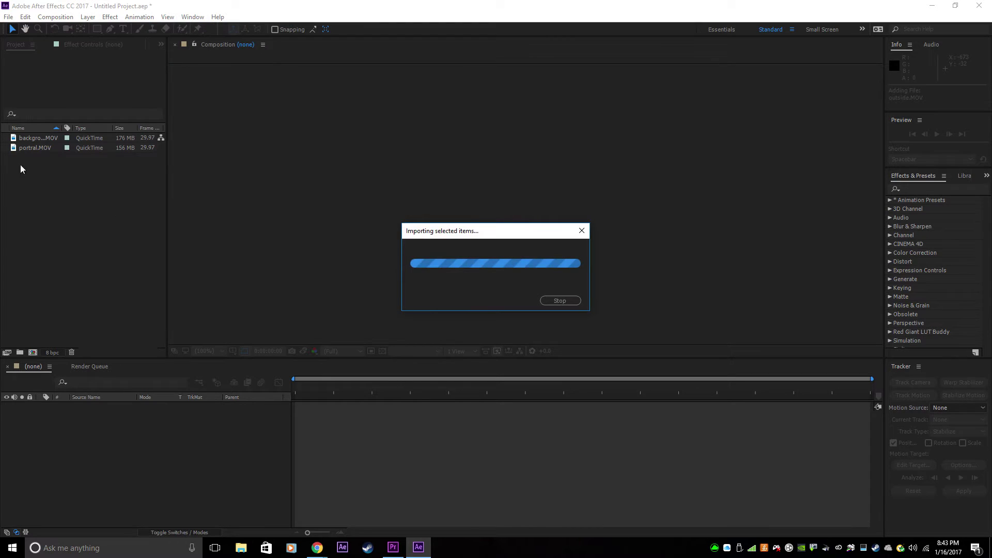
Create a portral composition from portral.MOV, with outside.MOV and background.MOV as the layers below
left_click_drag(62, 159, 104, 451)
left_click_drag(45, 150, 67, 446)
left_click_drag(39, 138, 96, 478)
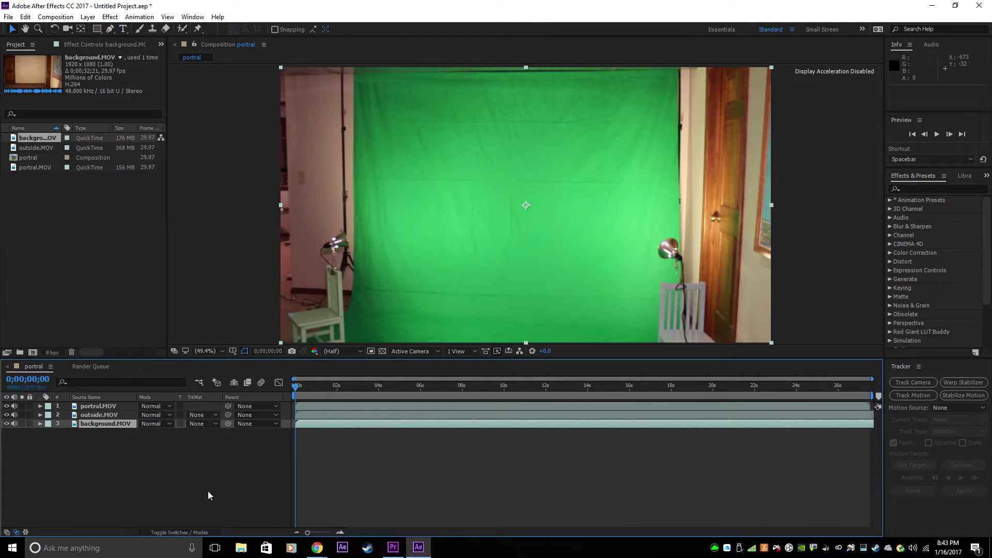
Scrub to about 2, 4 and 6 seconds, then play back the keyed composition
left_click_drag(297, 386, 89, 402)
left_click_drag(295, 386, 407, 394)
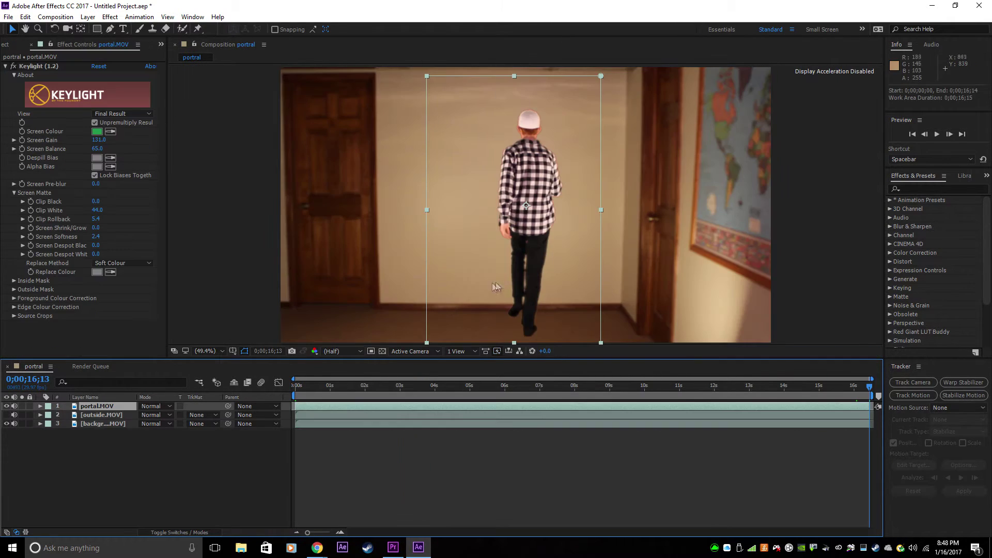
left_click_drag(372, 387, 598, 390)
key("space")
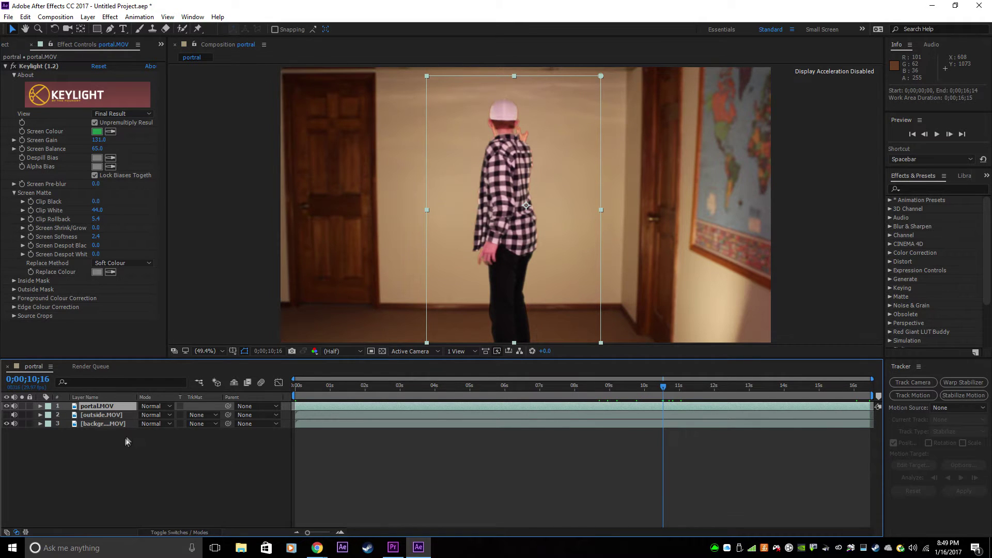
Create a black solid named saber and place it directly beneath the portral.MOV layer
right_click(141, 458)
right_click(120, 459)
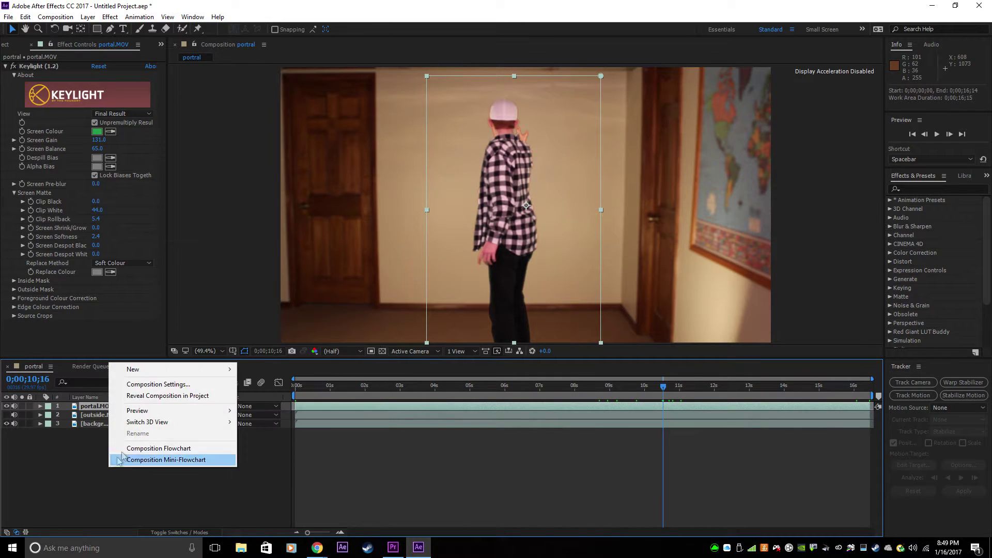
mouse_move(217, 369)
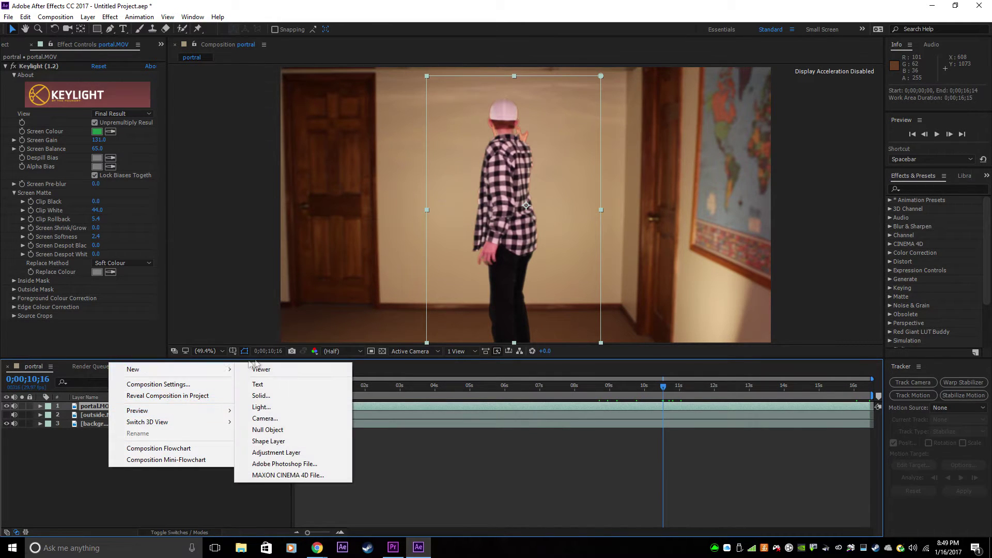
left_click(273, 395)
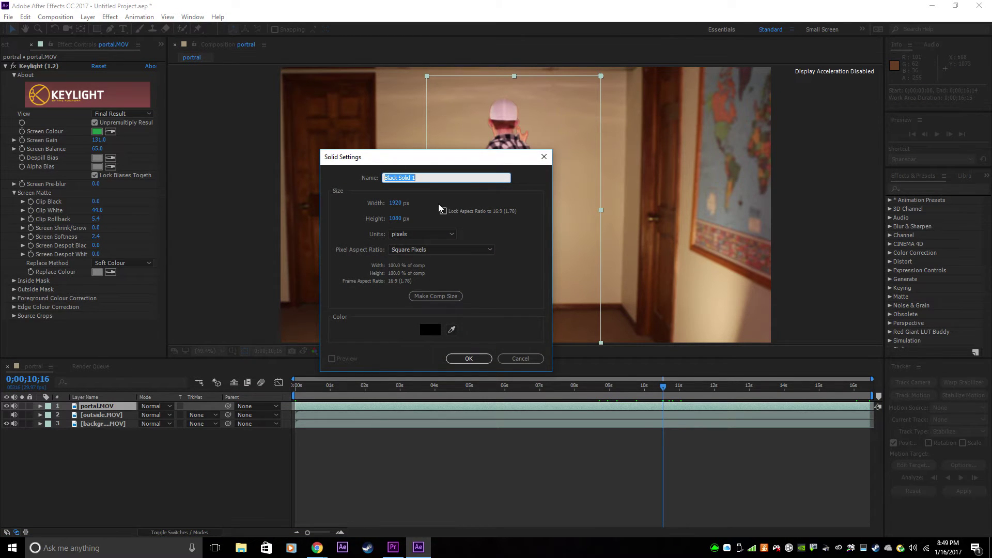
type("po")
key("Return")
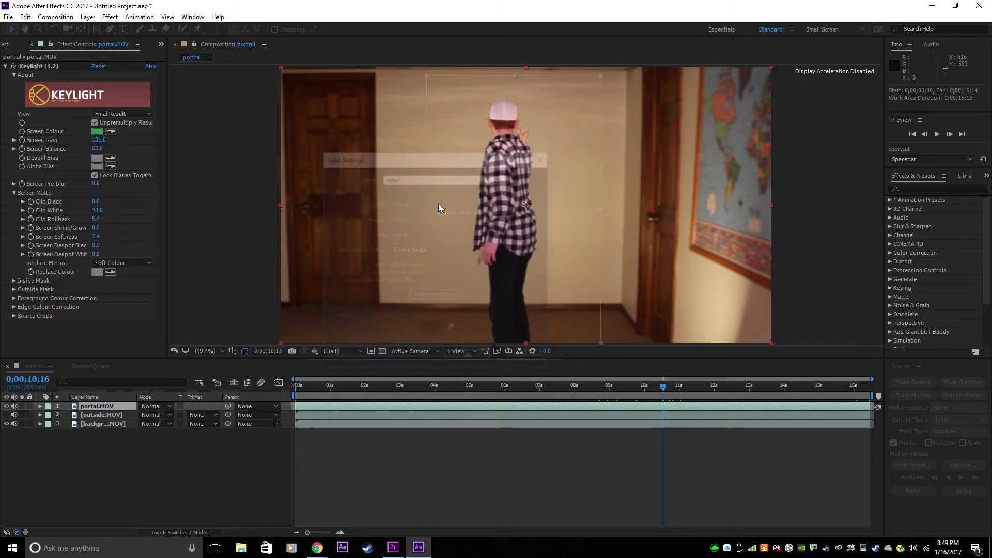
left_click_drag(110, 438, 124, 423)
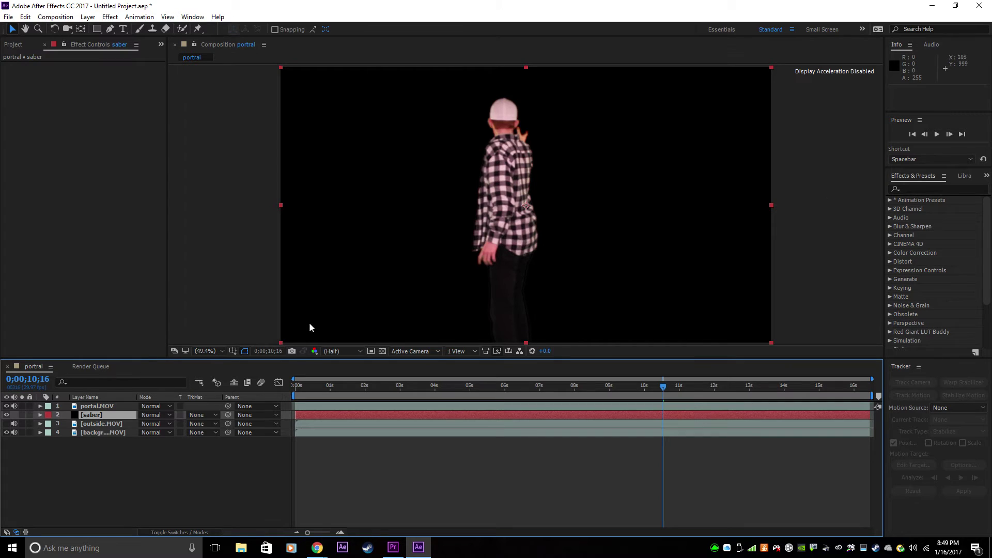
key("ctrl+space")
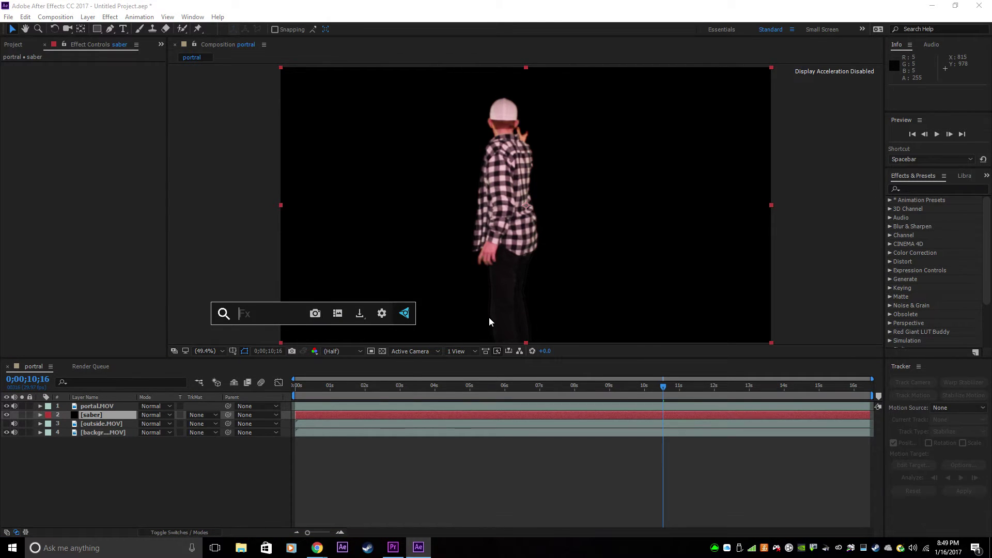
Apply the Saber effect to the saber solid, toggling portral.MOV's visibility to check the beam
type("saber")
key("Return")
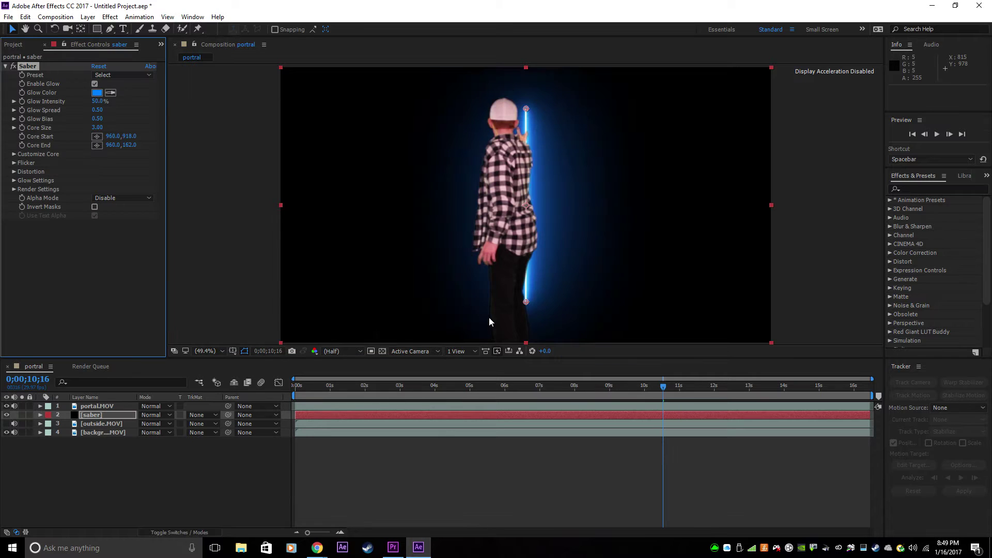
left_click(6, 406)
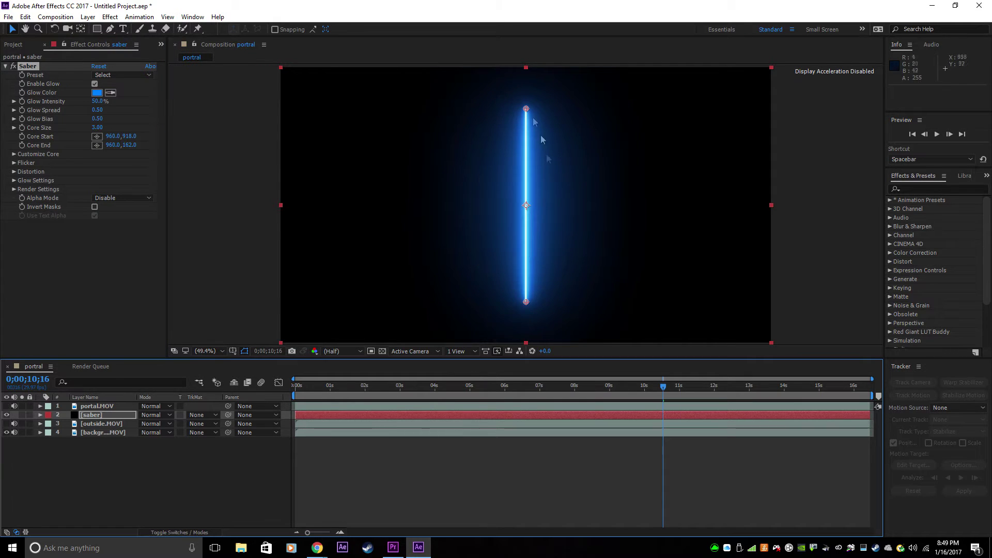
left_click(6, 406)
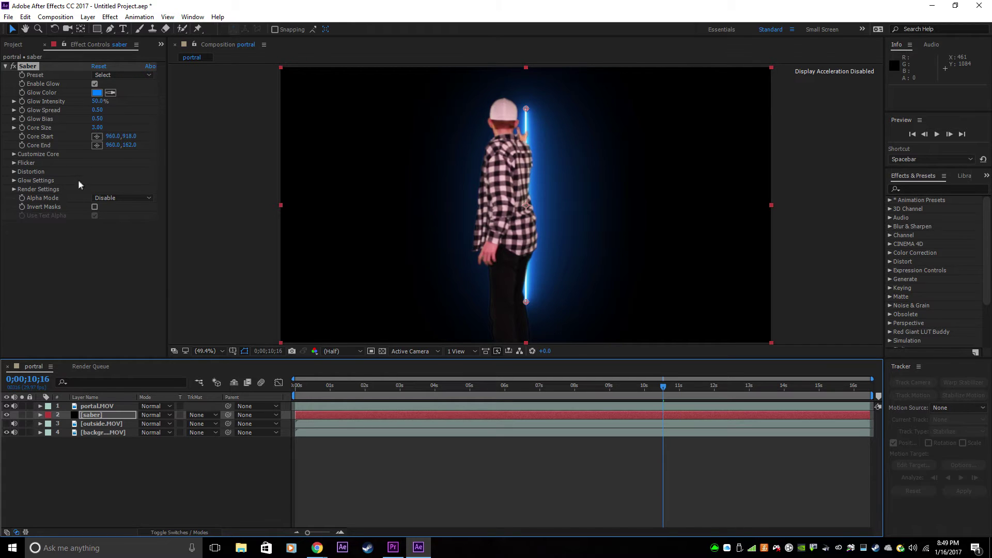
key("p")
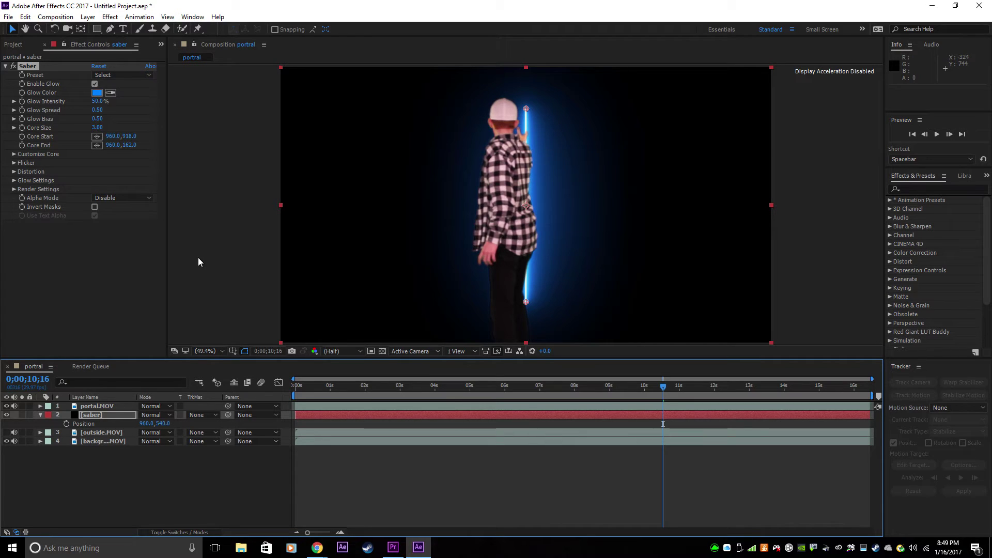
key("p")
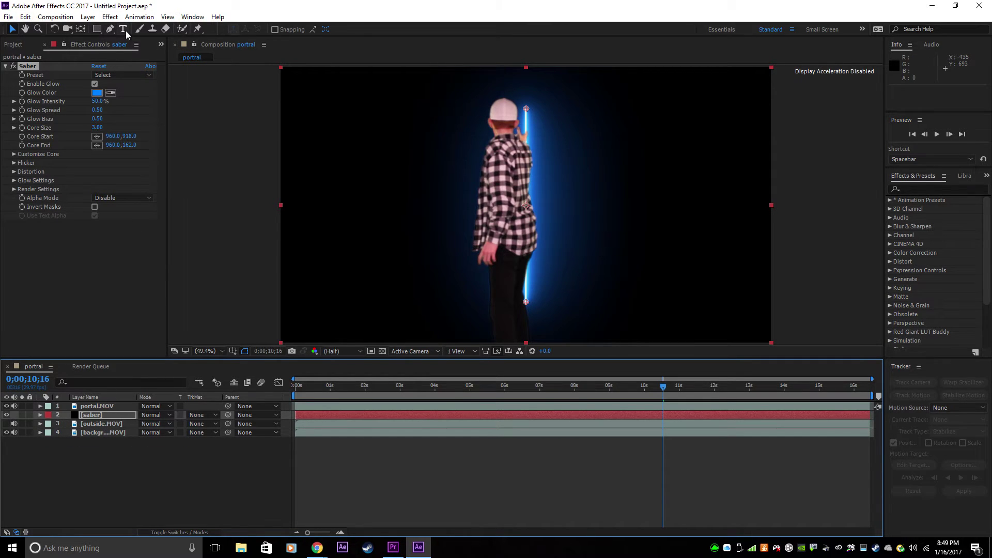
left_click(110, 29)
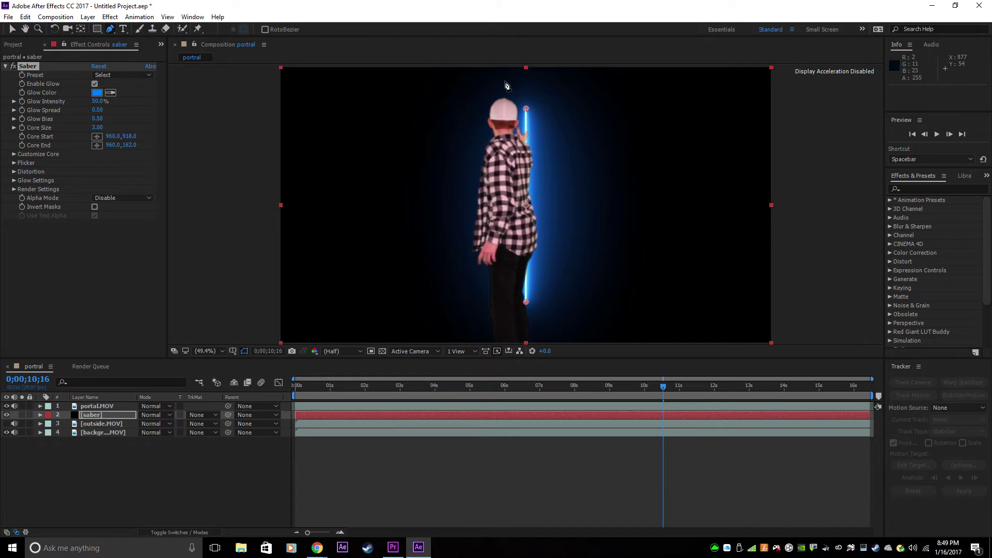
Draw the three-point arch mask on the saber layer and reshape its bottom corner tangents
left_click(504, 80)
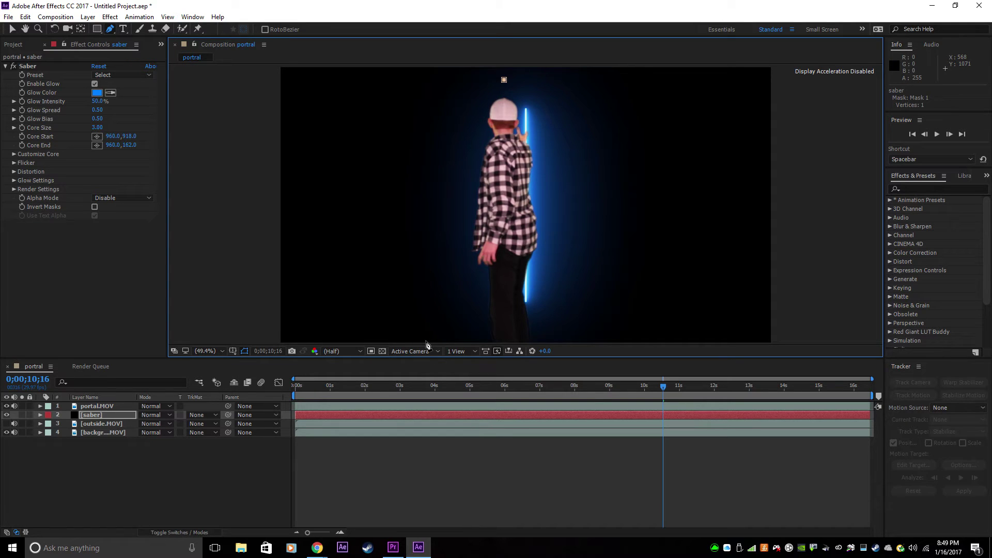
left_click_drag(424, 341, 428, 557)
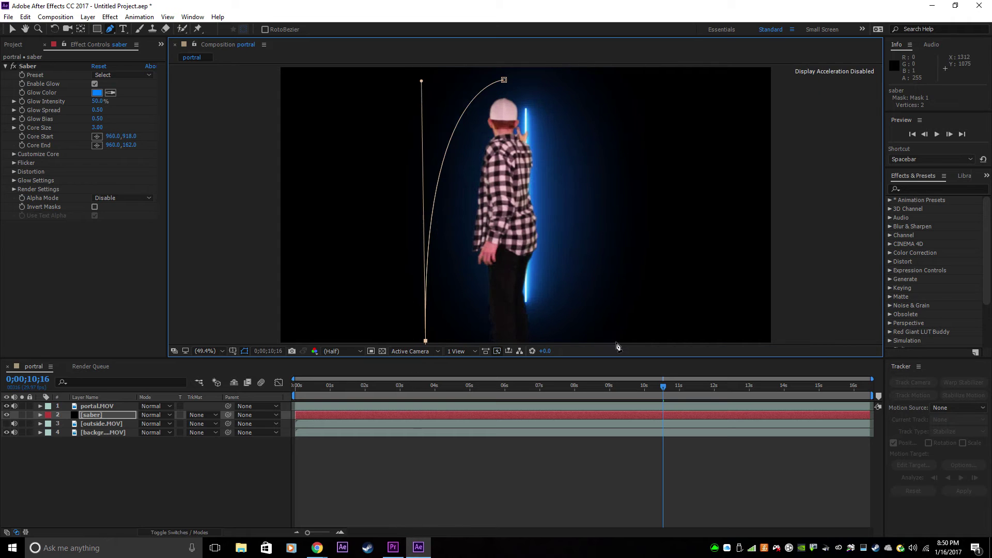
left_click_drag(615, 343, 504, 168)
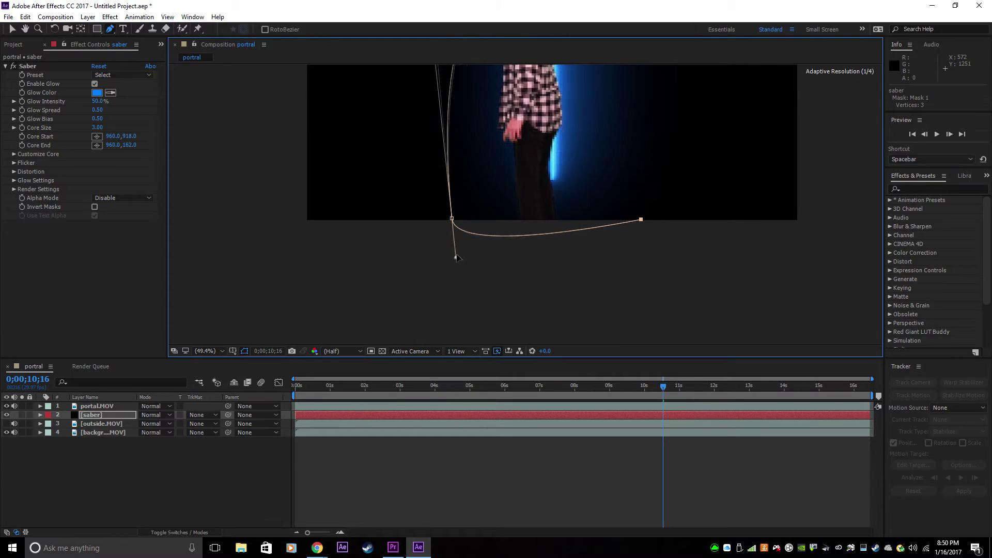
left_click_drag(455, 251, 472, 242)
key("space")
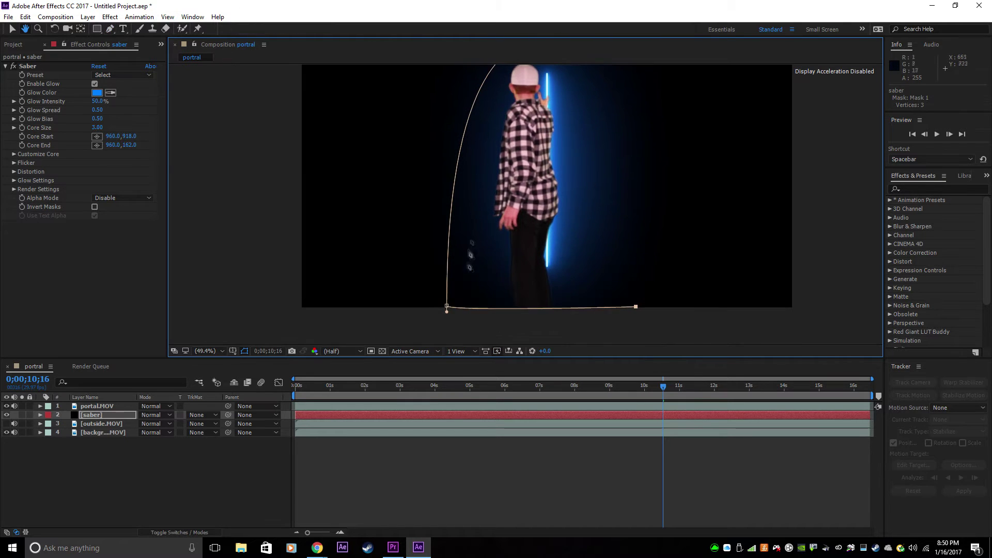
left_click_drag(446, 311, 447, 68)
left_click_drag(463, 104, 450, 140)
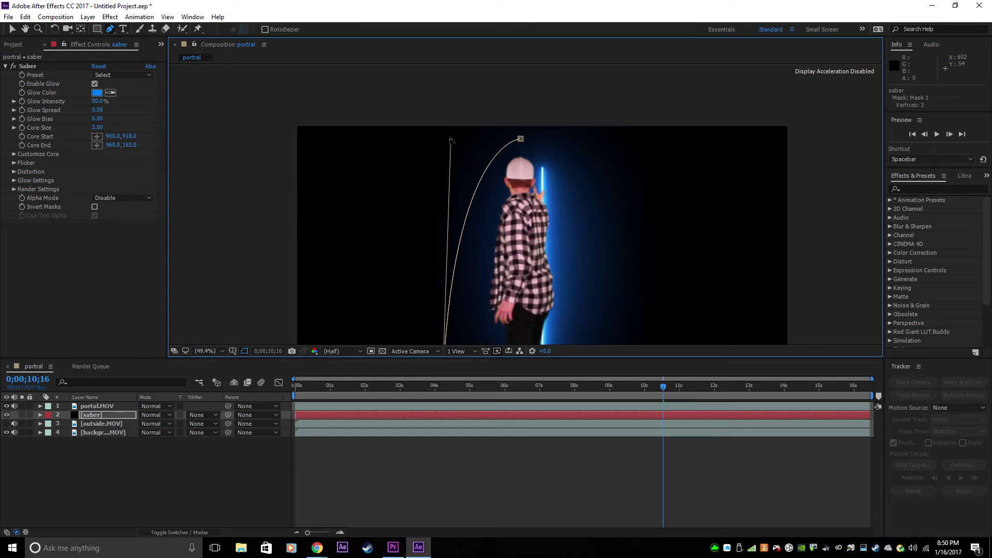
key("space")
left_click_drag(521, 272, 389, 169)
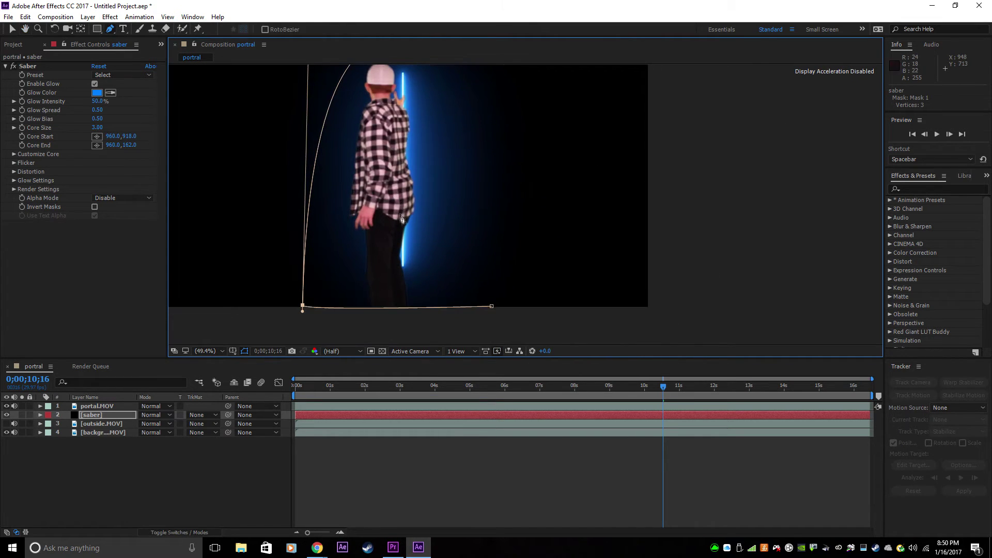
Round and flatten the top point of the arch into a smooth curve
key("p")
left_click_drag(478, 231, 523, 311)
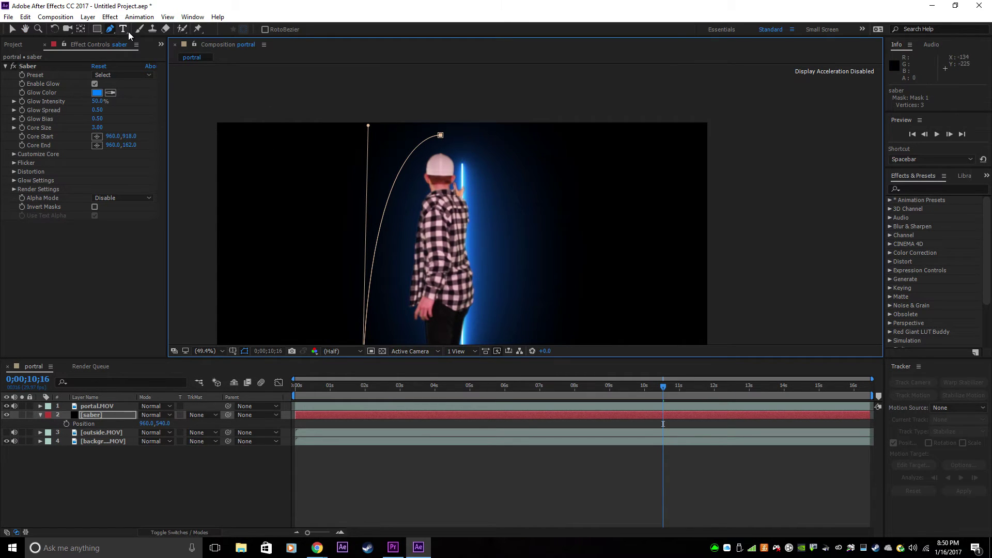
left_click_drag(558, 290, 482, 163)
left_click(475, 217)
key("ctrl+z")
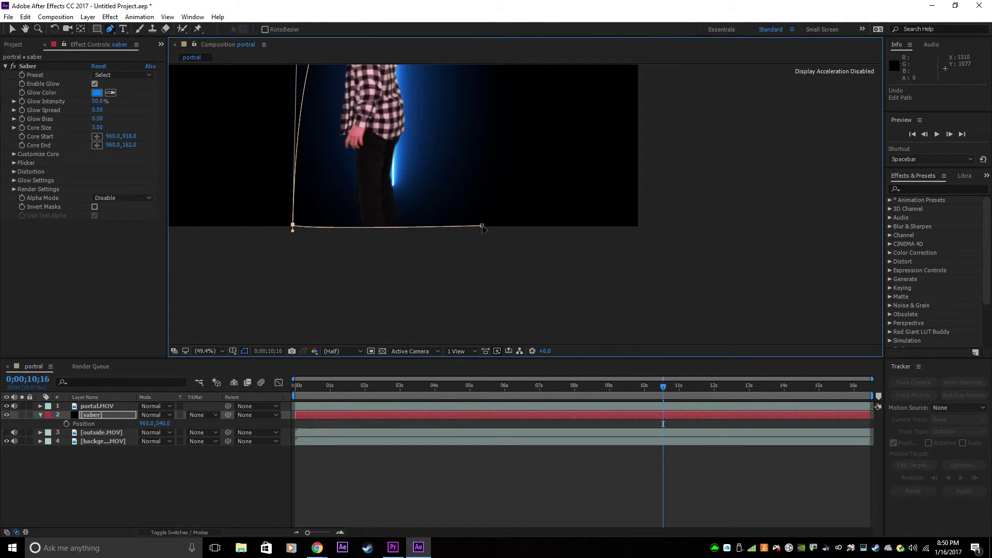
left_click_drag(486, 225, 521, 370)
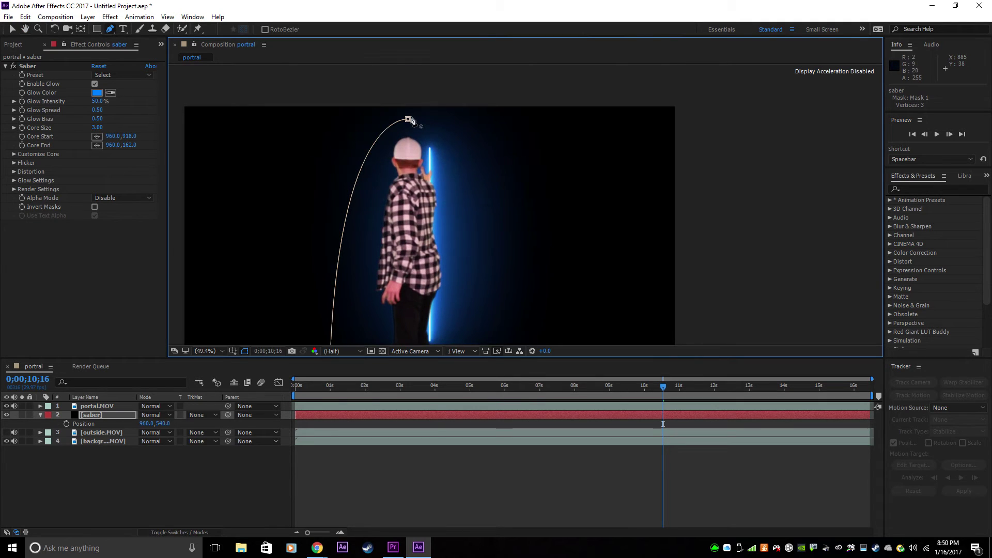
left_click_drag(408, 119, 380, 125)
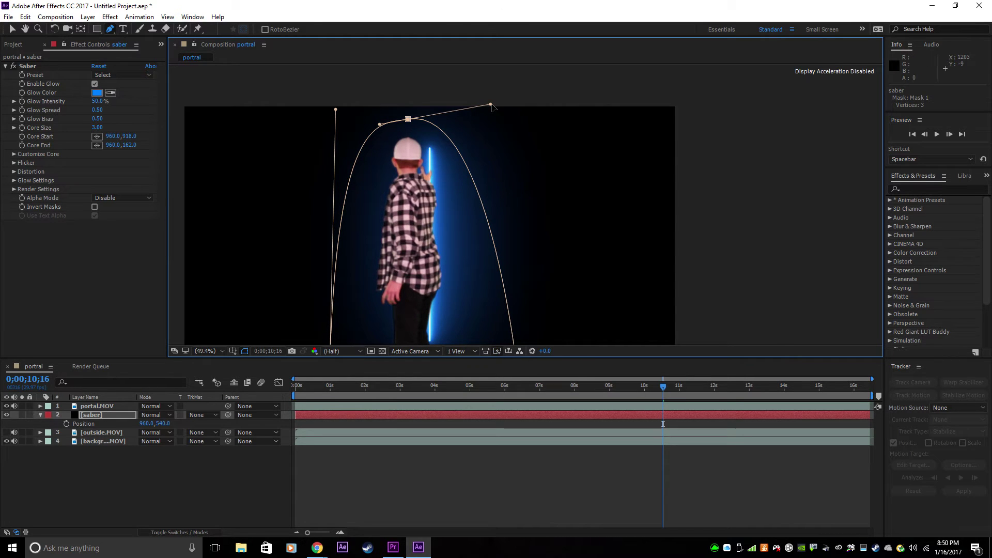
left_click_drag(490, 105, 531, 201)
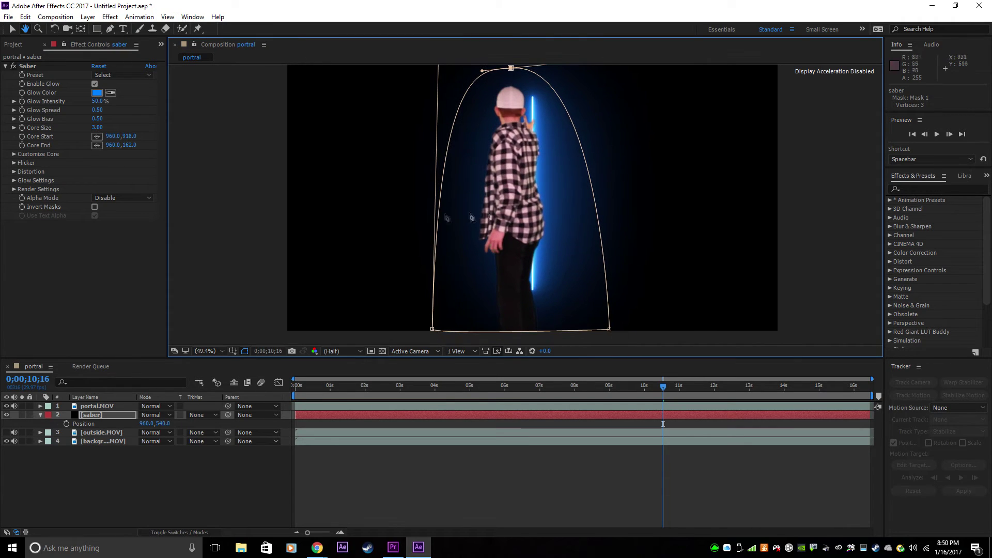
left_click(14, 155)
Set the Saber Core Type to Layer Masks, then deselect the saber layer with the selection tool
left_click(113, 164)
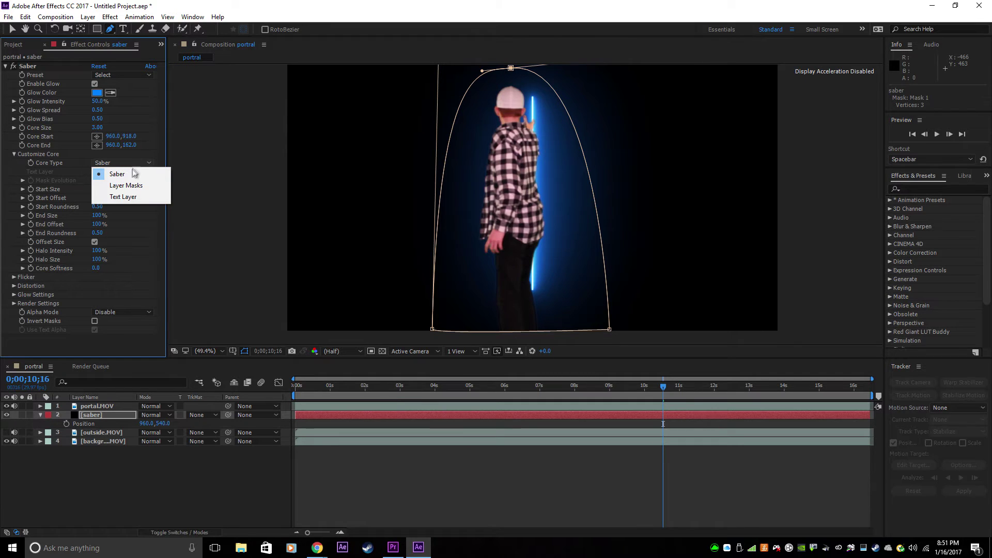
left_click(129, 186)
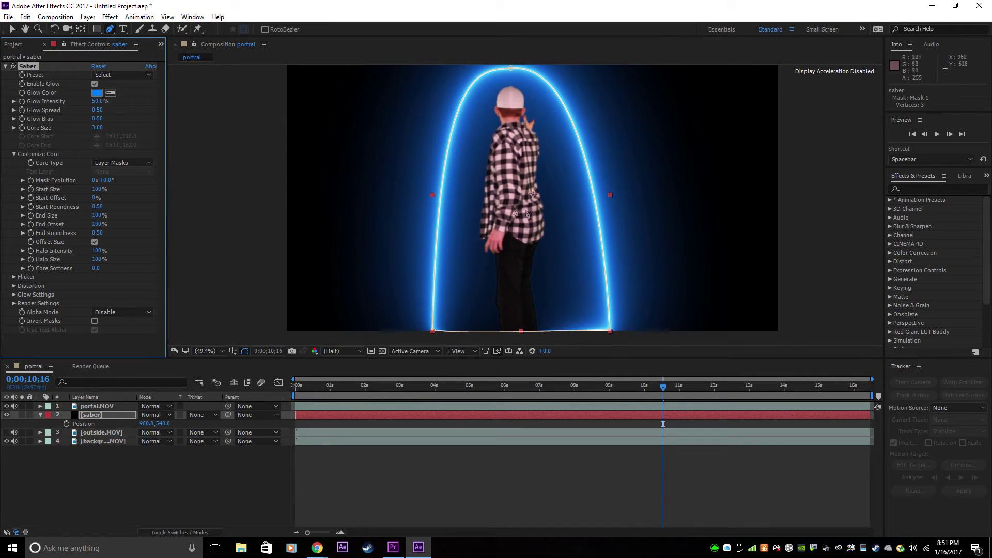
key("v")
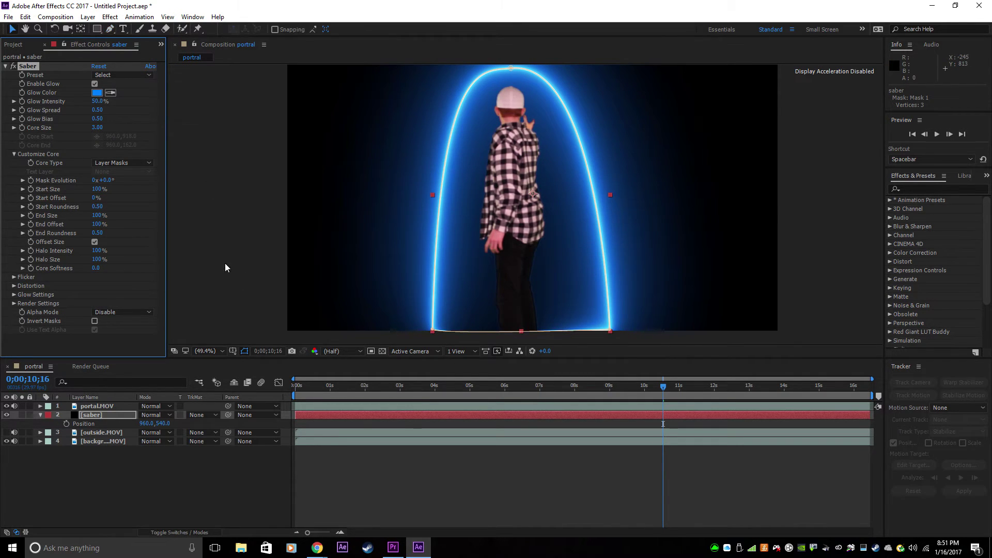
left_click(225, 262)
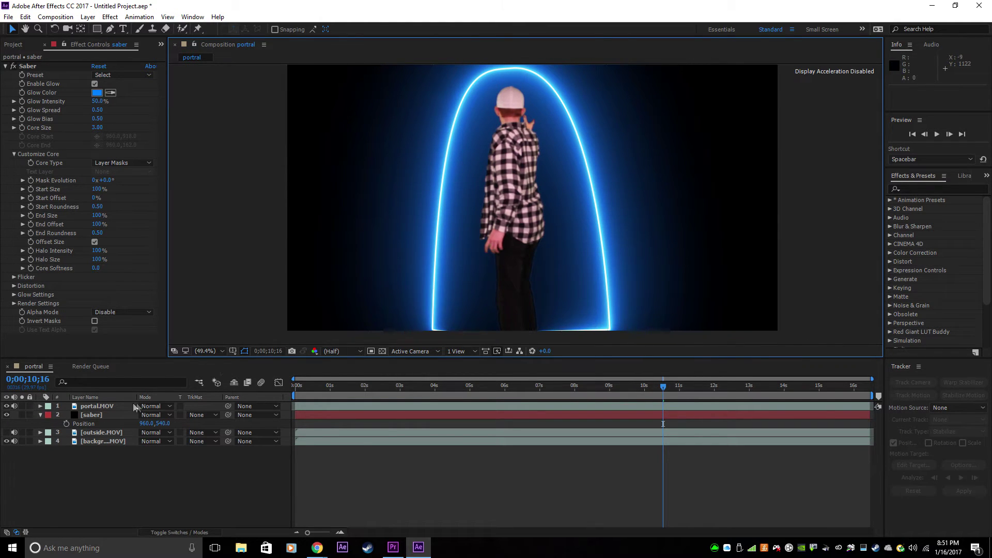
Set the saber layer's blending mode to Screen and level the arch's two bottom corners
left_click(41, 415)
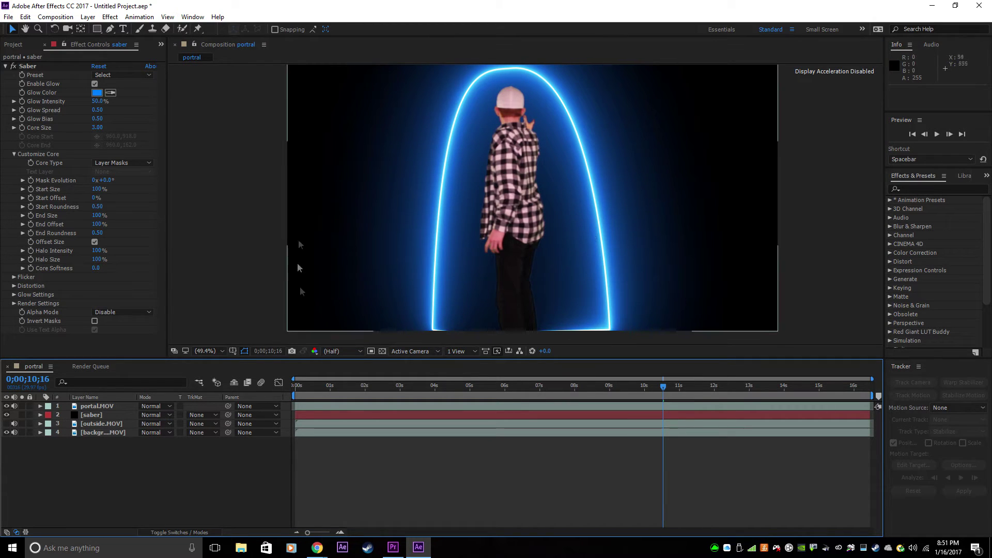
left_click(166, 416)
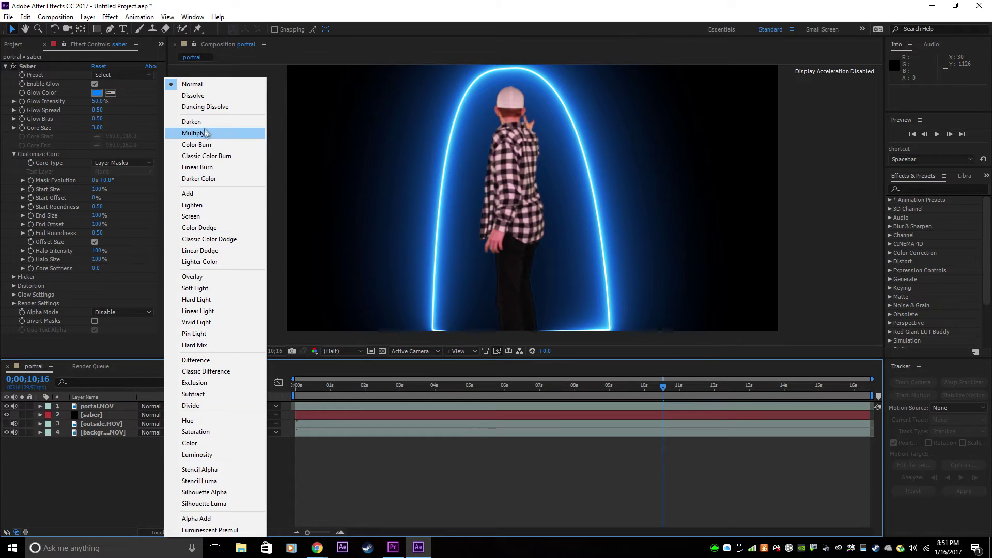
left_click(204, 216)
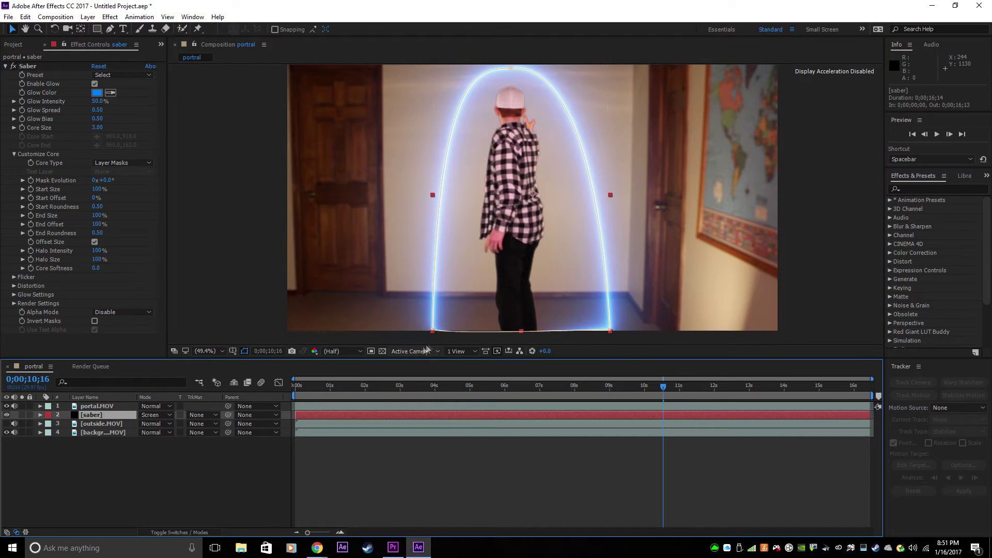
left_click_drag(431, 330, 433, 299)
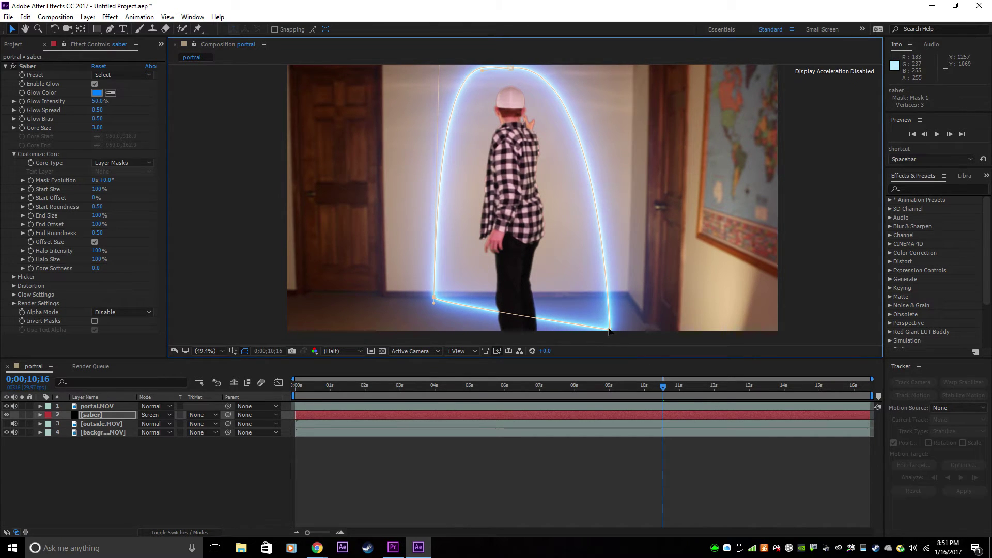
left_click_drag(609, 330, 605, 300)
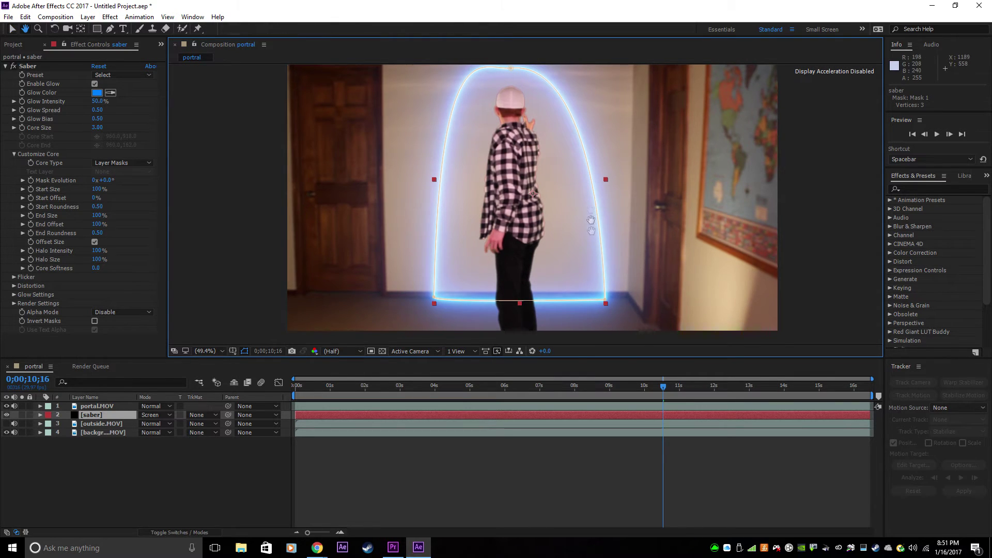
Adjust the Bezier handles at the arch top to round its shoulders evenly
left_click_drag(591, 226, 597, 315)
left_click(514, 158)
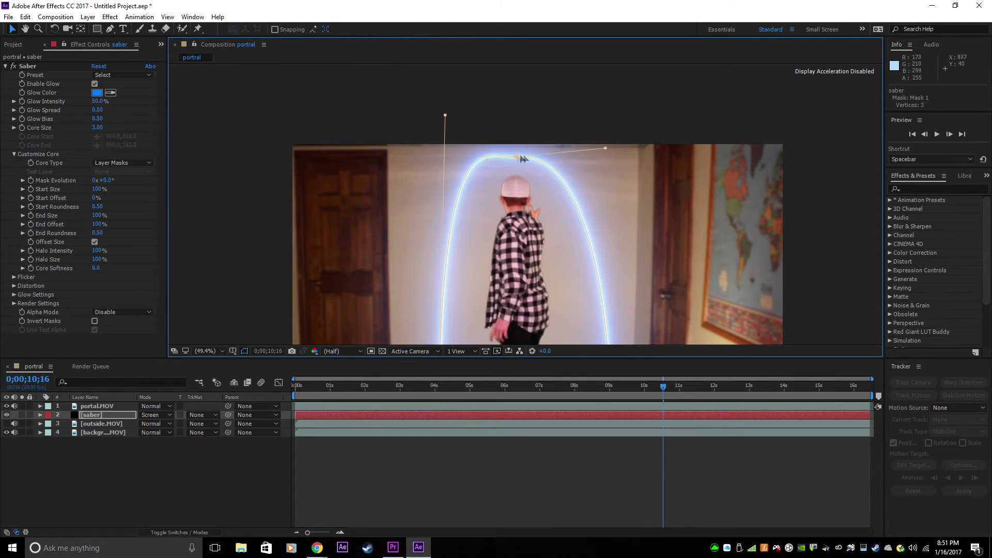
left_click_drag(516, 157, 518, 176)
key("ctrl+z")
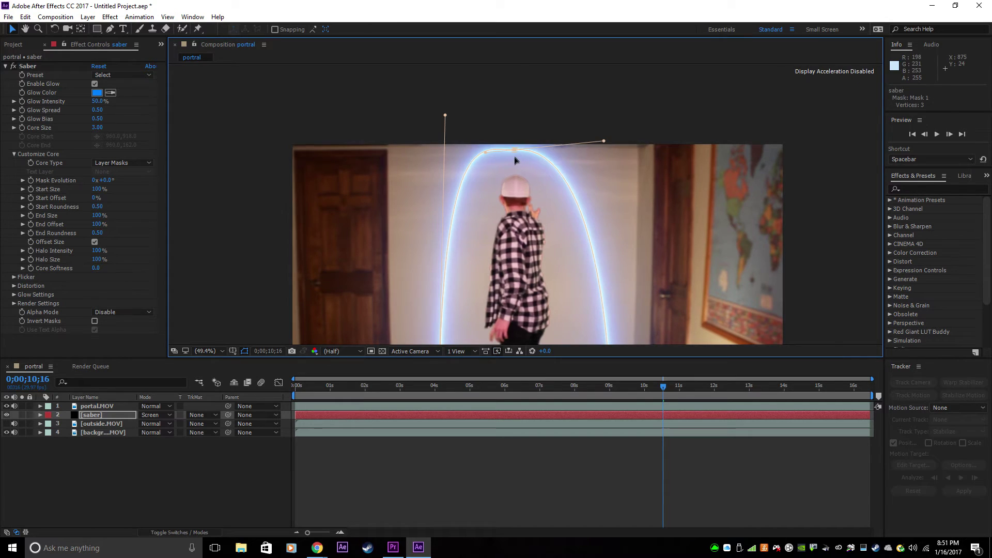
left_click_drag(488, 159, 483, 156)
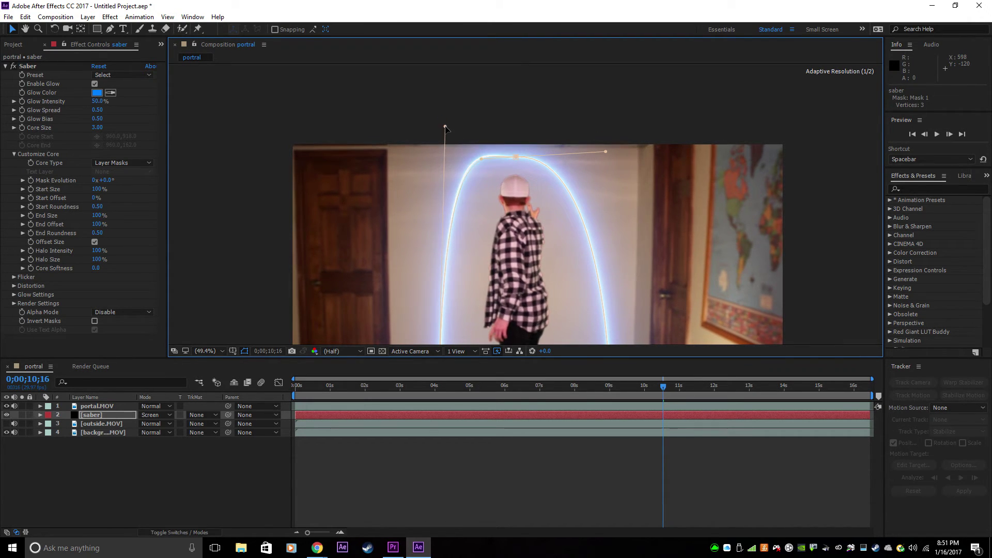
left_click_drag(445, 114, 439, 162)
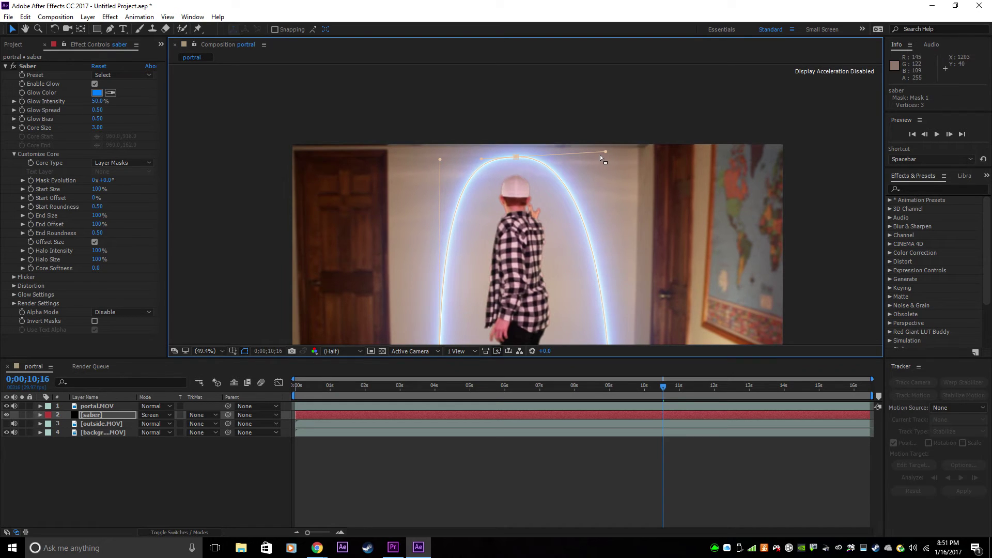
left_click_drag(604, 153, 603, 160)
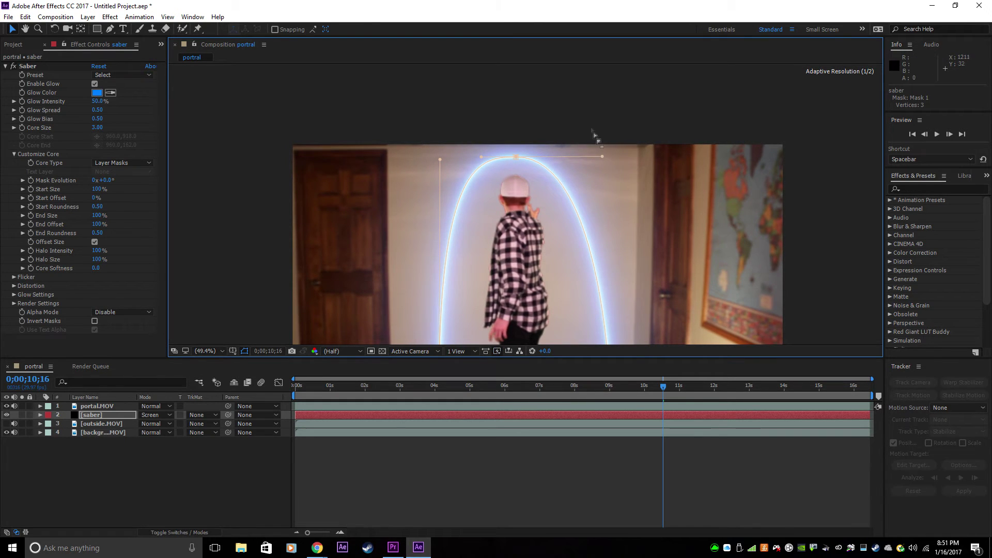
key("ctrl+t")
left_click_drag(594, 230, 579, 190)
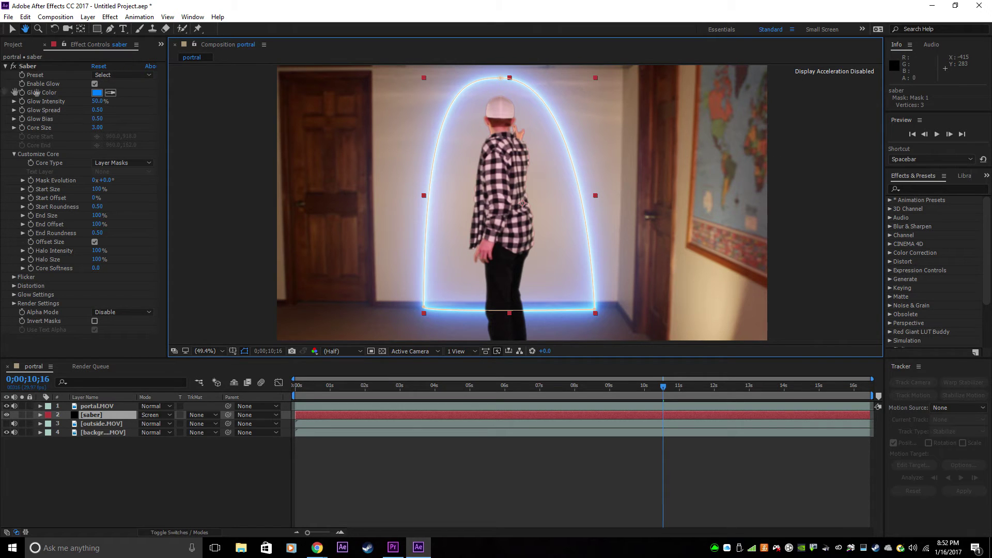
Switch the Saber preset to Burning and zoom the timeline in to individual frames
left_click(120, 75)
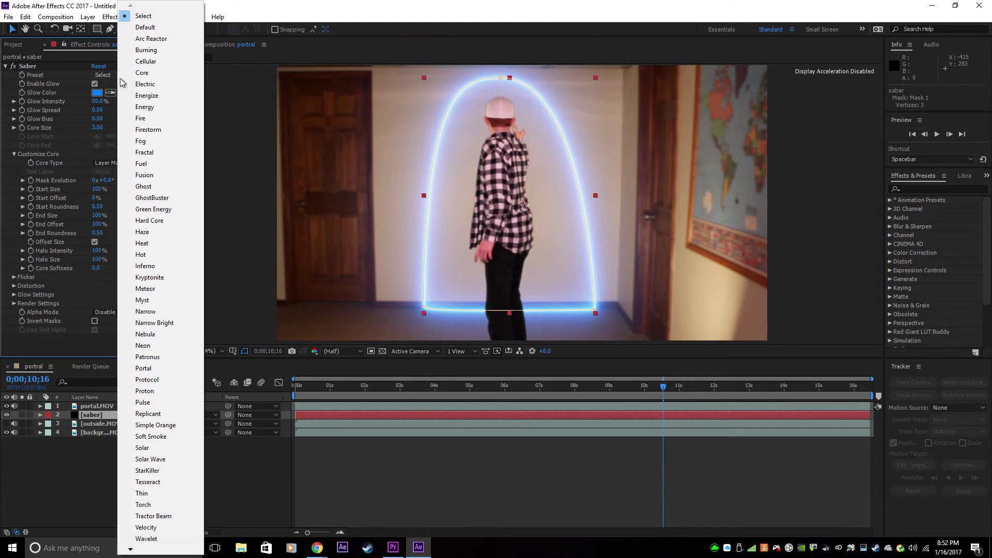
left_click(149, 50)
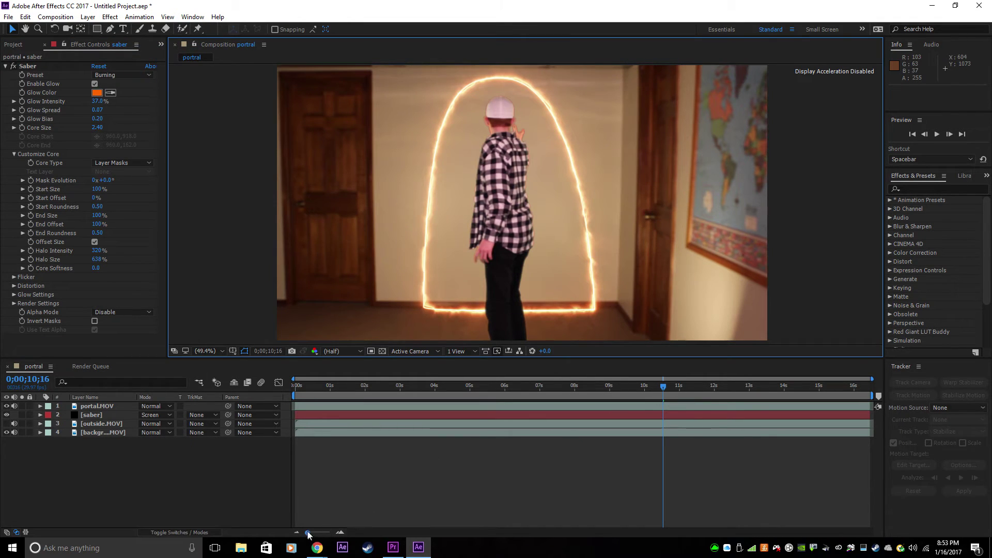
left_click_drag(308, 533, 329, 533)
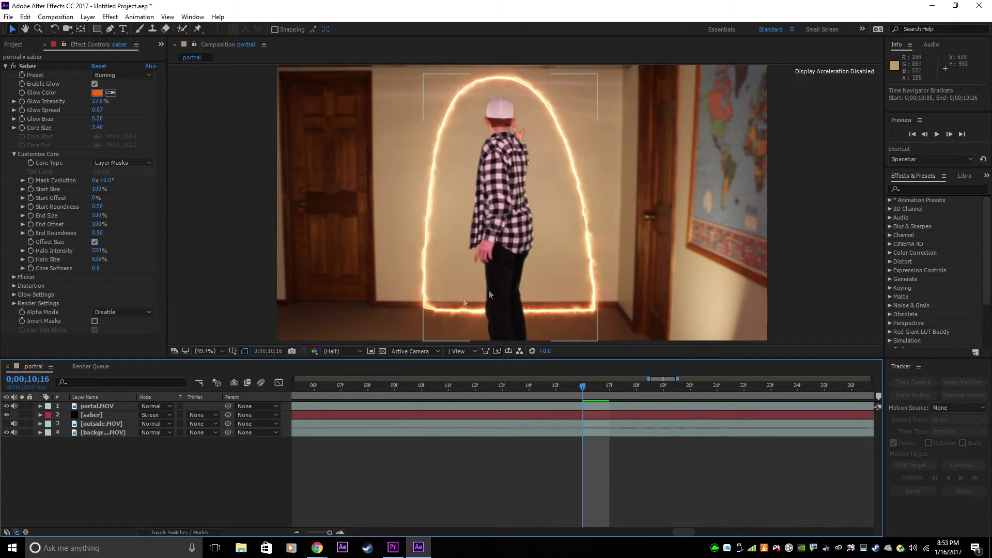
left_click(40, 414)
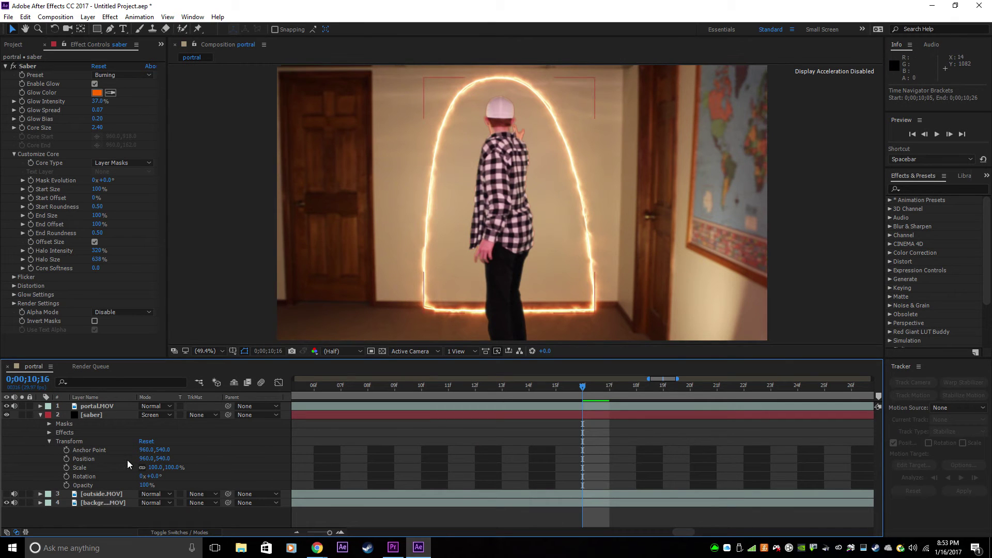
Set a Start Offset keyframe under Saber's Customize Core, then move the current time to 10;28
left_click(48, 433)
left_click(58, 442)
scroll(59, 441, "down", 2)
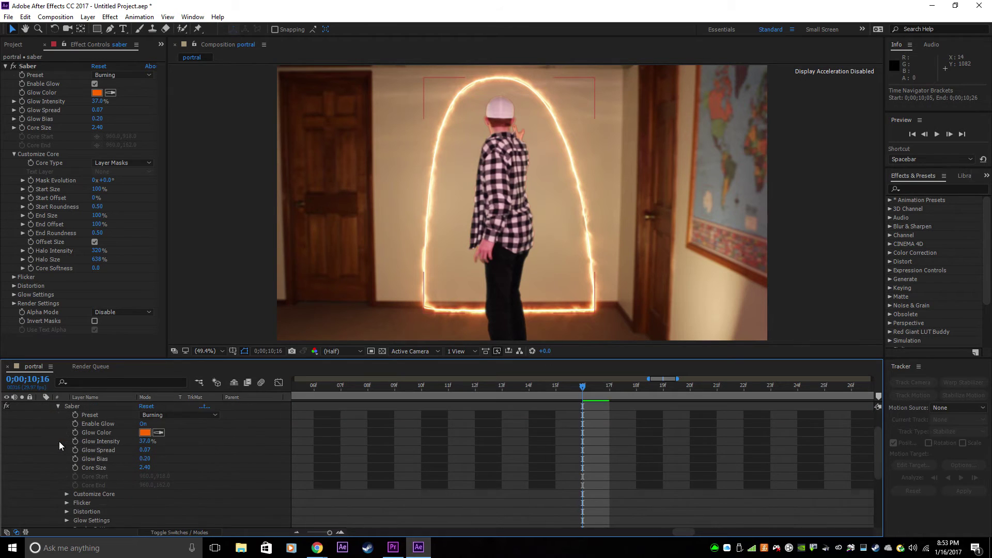
scroll(78, 473, "down", 1)
left_click(67, 468)
scroll(65, 469, "down", 2)
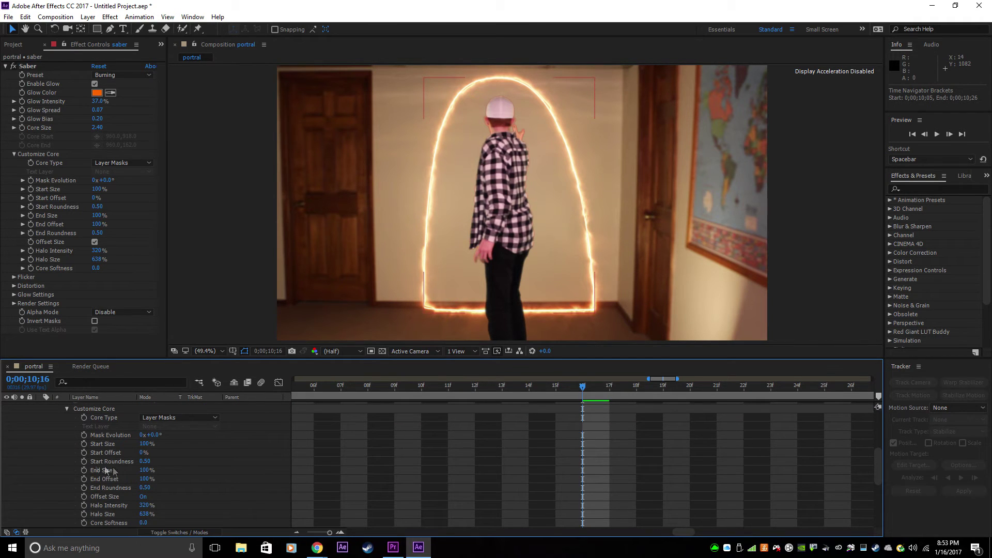
left_click(84, 453)
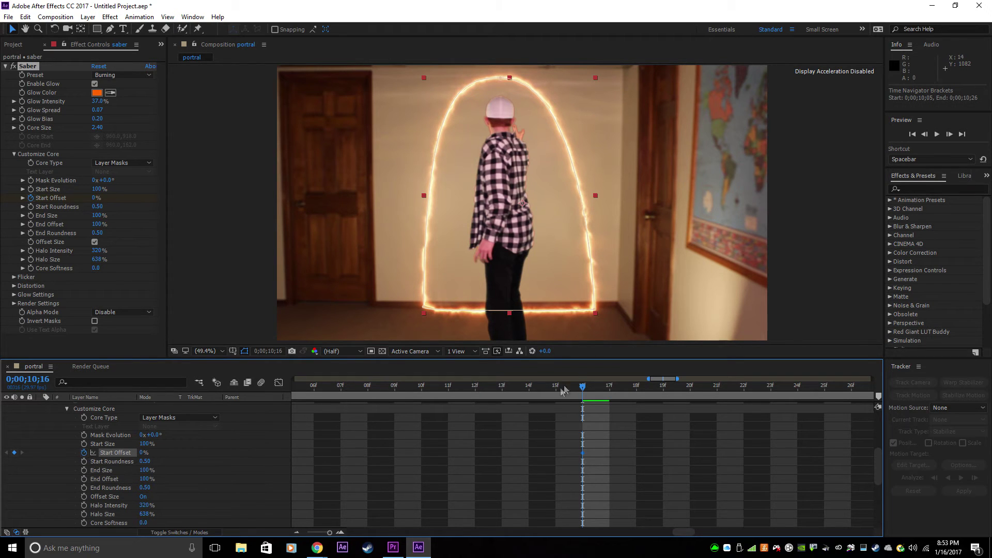
left_click_drag(592, 389, 827, 404)
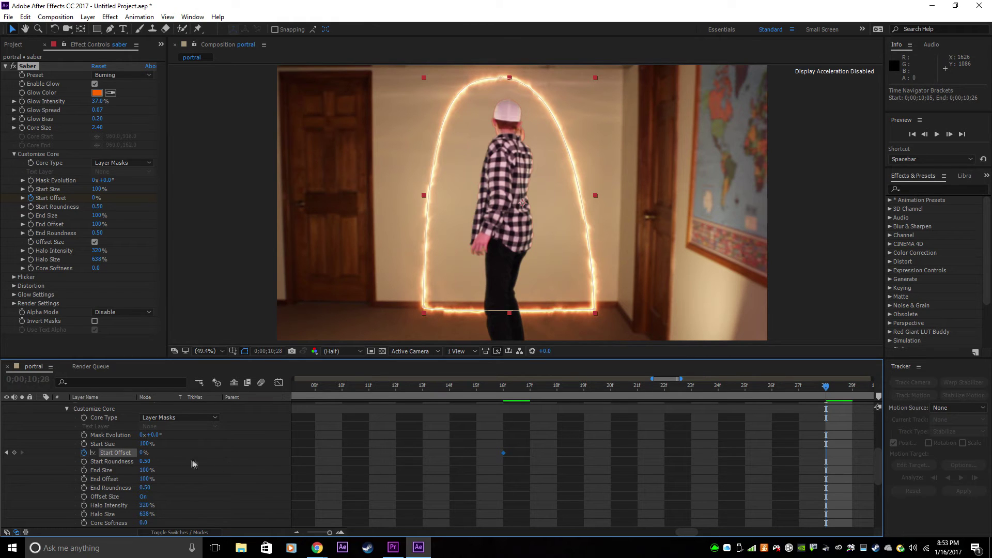
Keyframe Start Offset at 10;28, set it to 100% at 10;16, and preview the arch forming
left_click(15, 453)
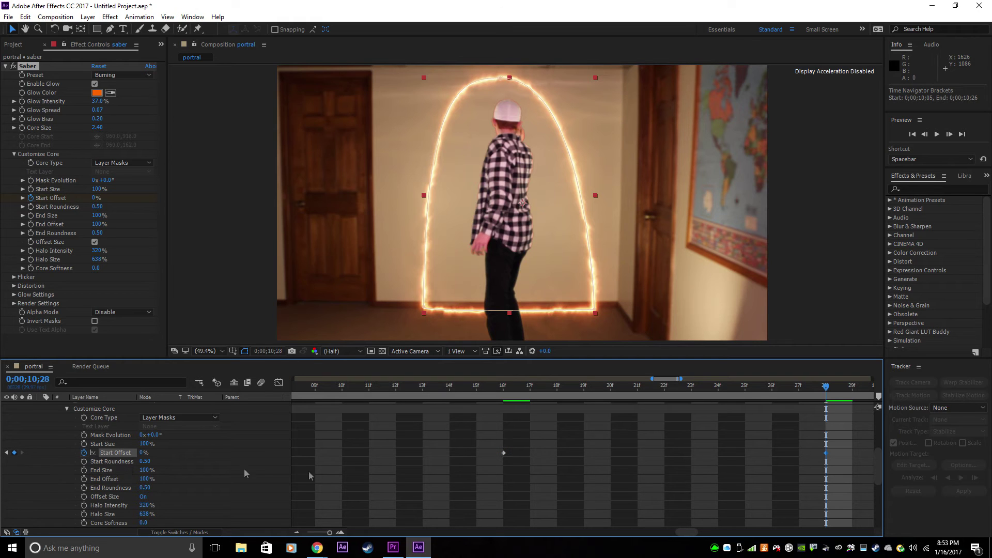
left_click(504, 389)
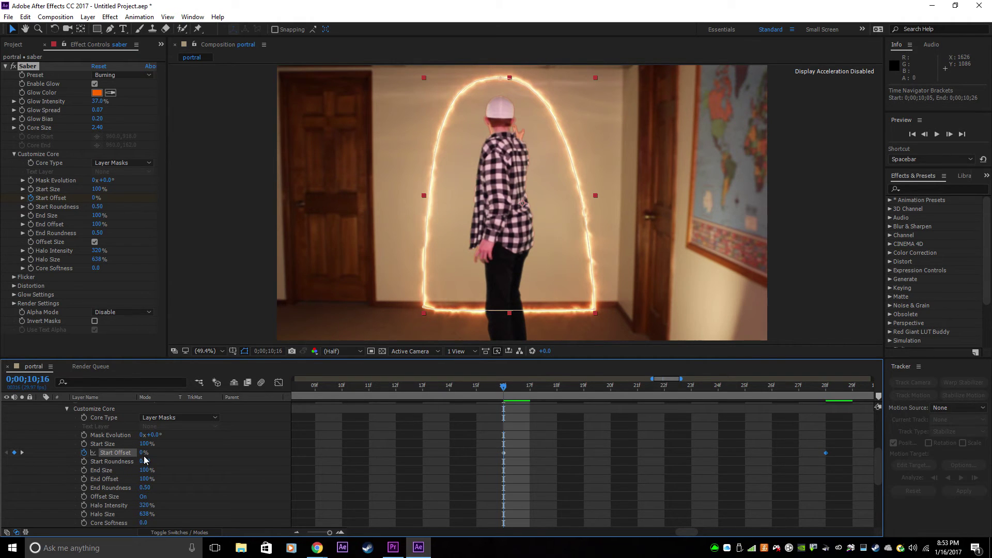
left_click_drag(147, 452, 444, 444)
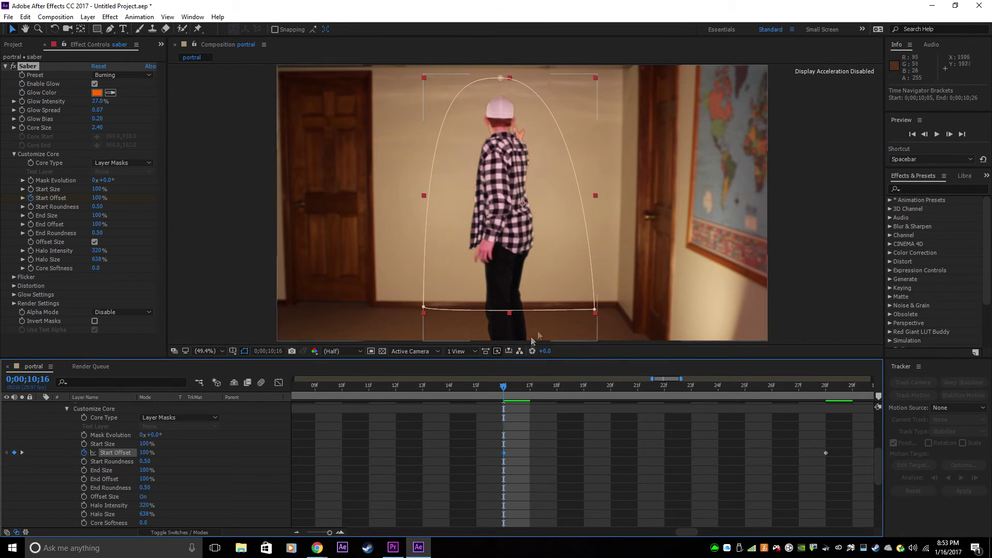
left_click_drag(506, 391, 824, 395)
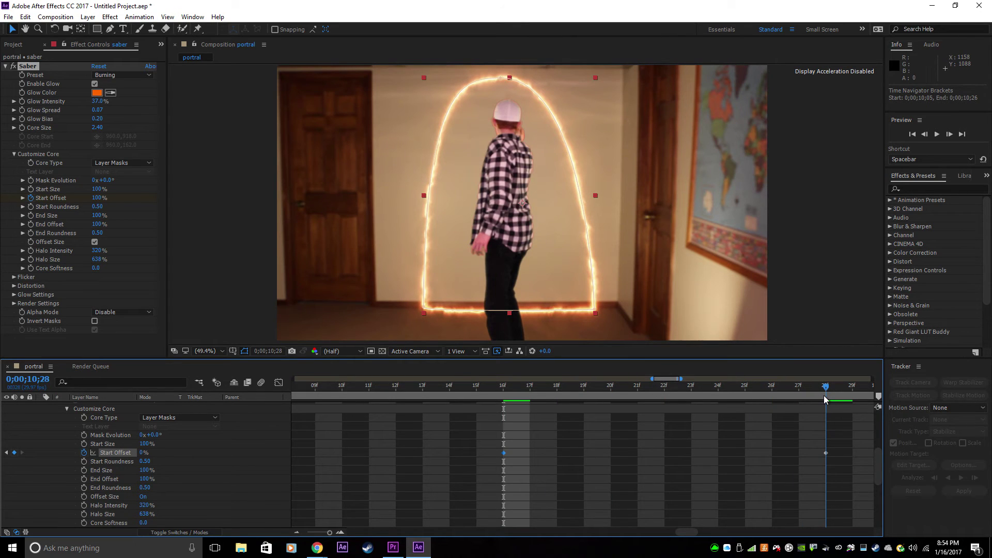
Set the saber's Start Offset to 50% at 10;28
left_click(144, 453)
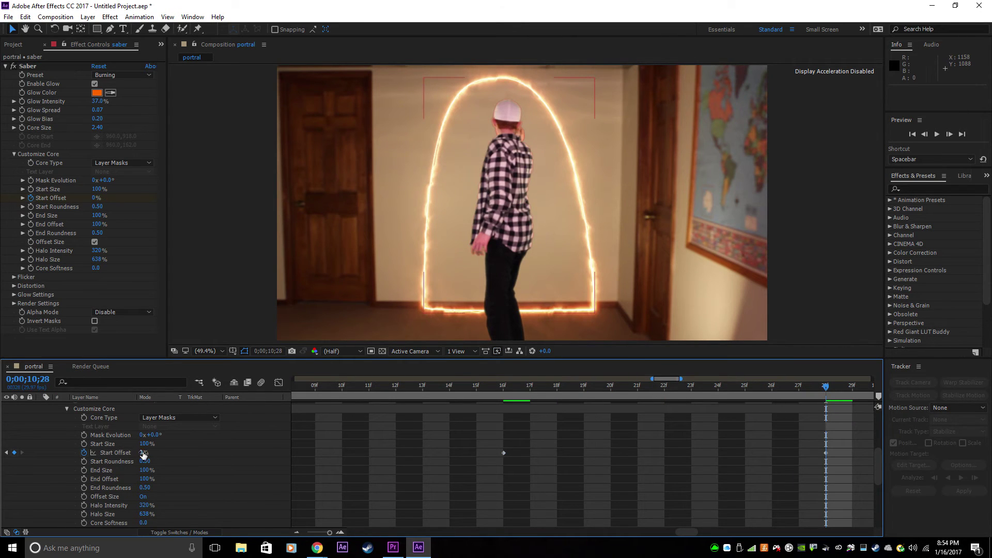
type("5")
left_click(236, 290)
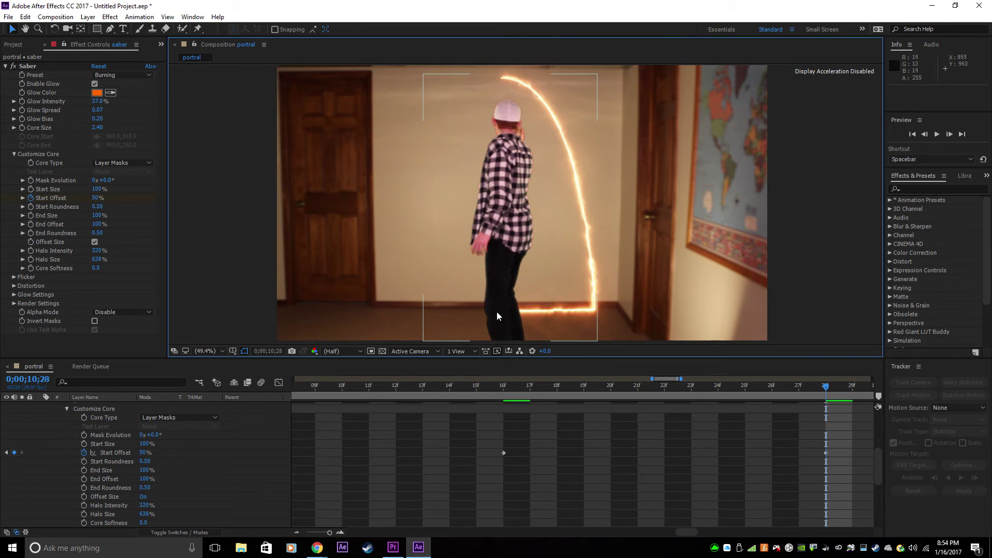
scroll(129, 465, "up", 5)
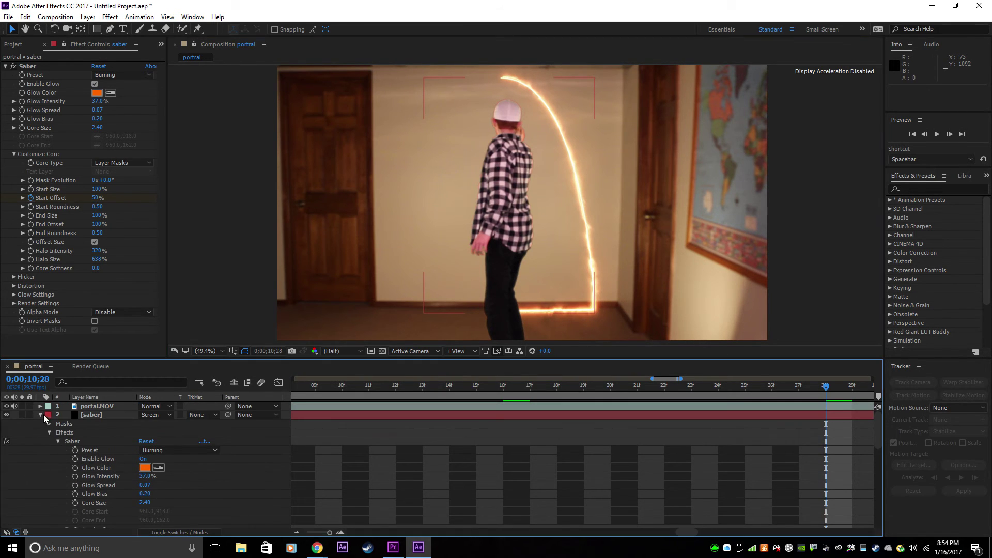
Collapse the saber layer and duplicate it with Ctrl+D
left_click(40, 415)
left_click(125, 418)
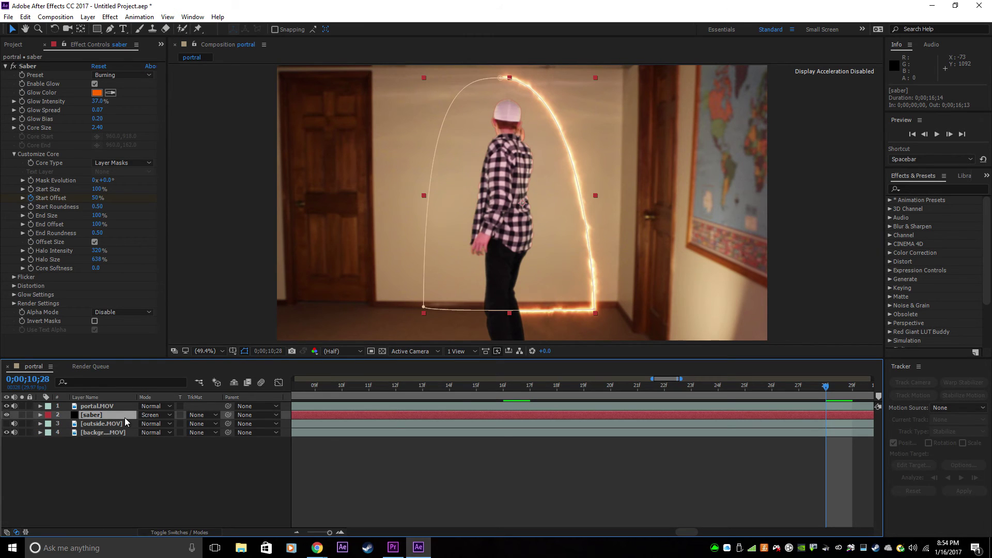
key("ctrl+d")
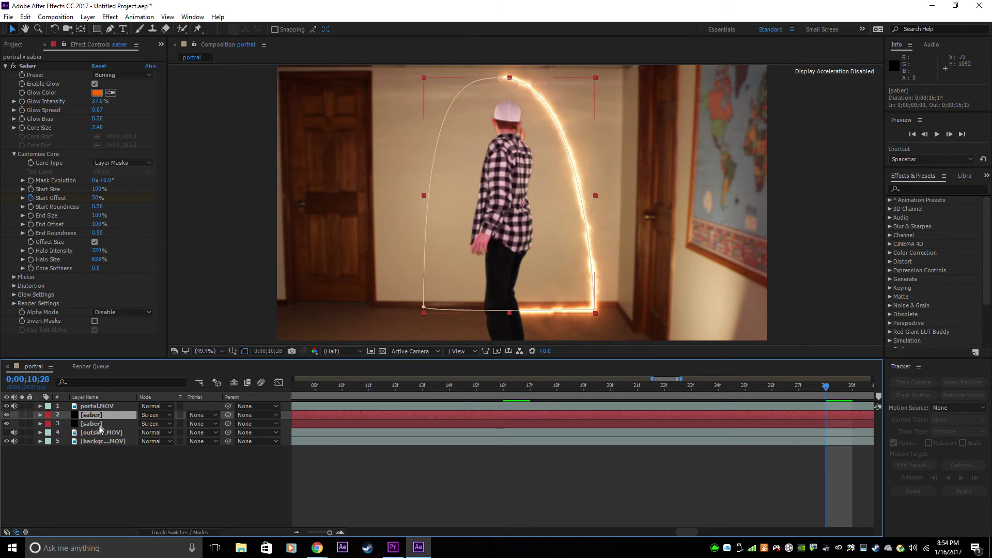
Flip the saber copy horizontally via Transform and make the outdoor footage layer visible
right_click(105, 416)
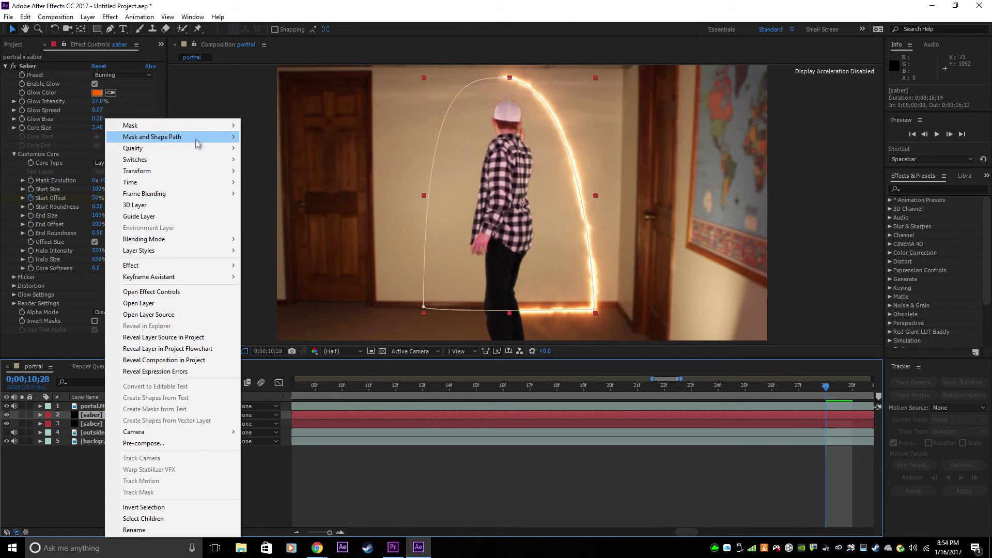
mouse_move(195, 171)
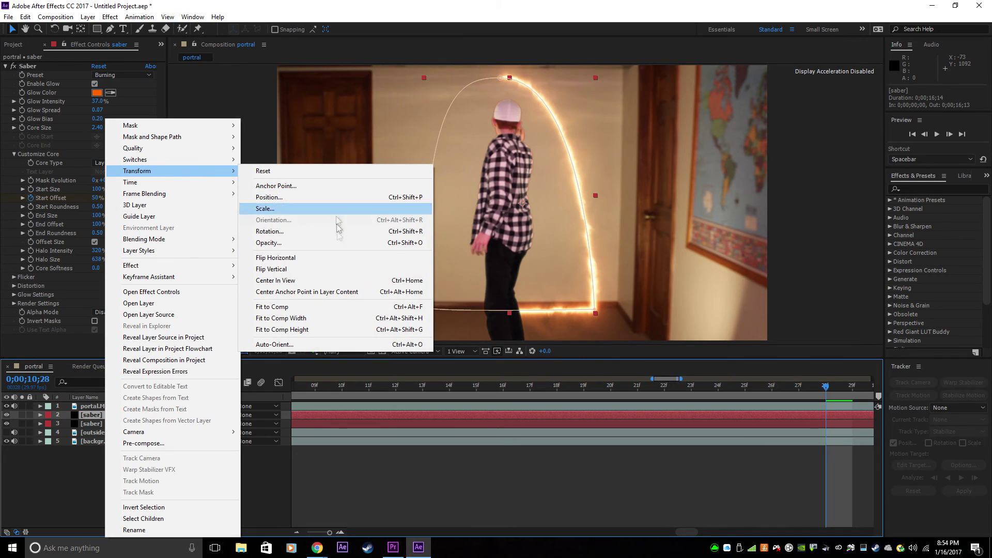
left_click(331, 257)
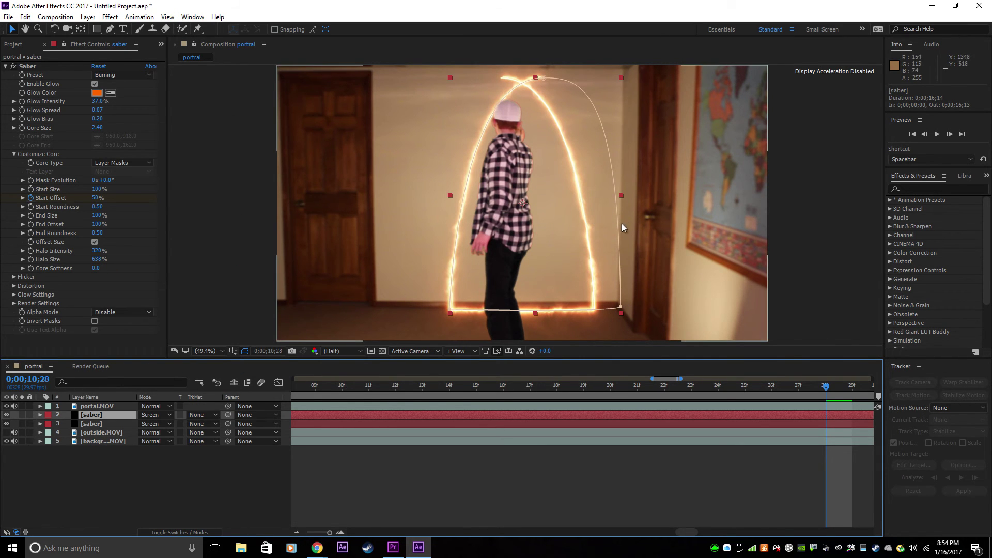
key("ctrl+shift+a")
left_click(6, 432)
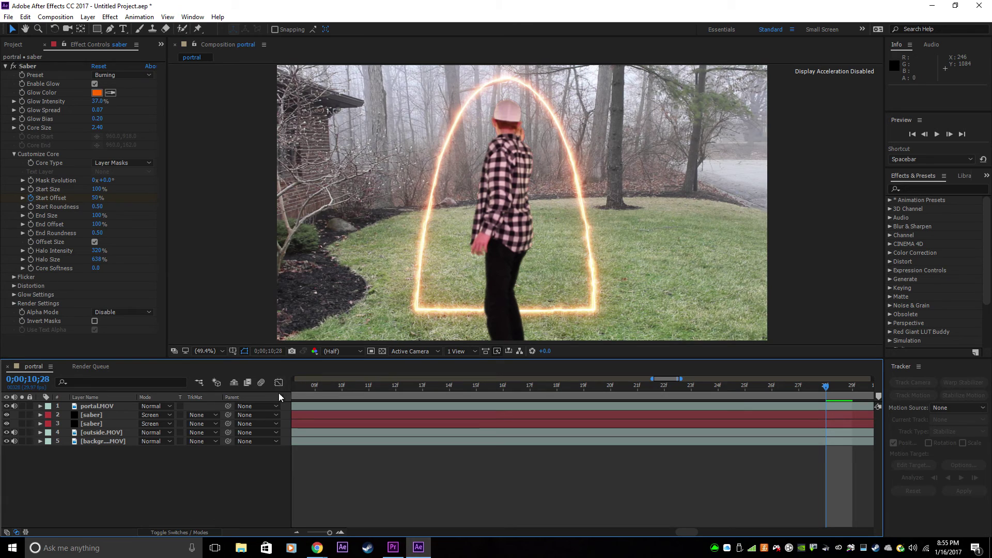
Use the duplicate saber's Mask 1 on outside.MOV so the lawn shows only inside the arch
left_click(41, 424)
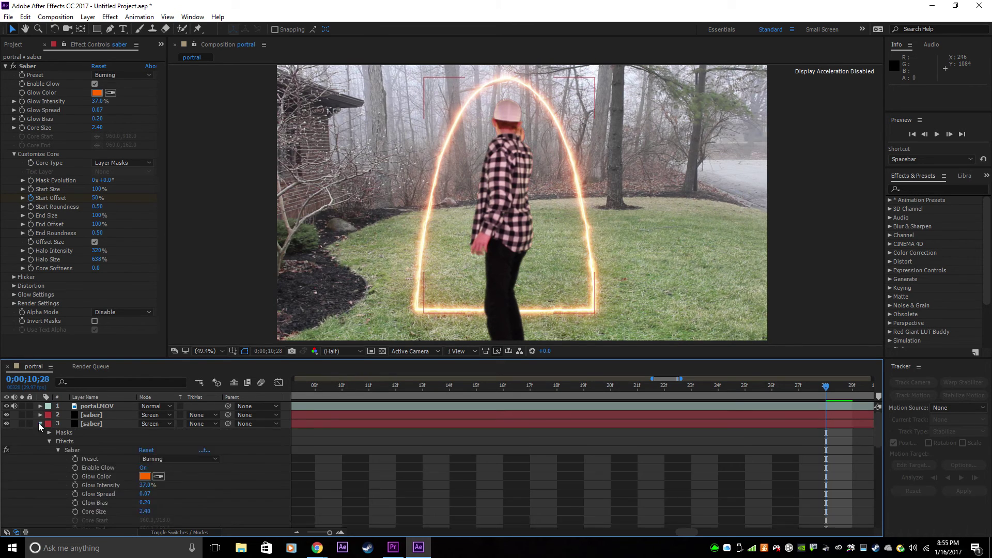
scroll(67, 432, "down", 1)
left_click(49, 424)
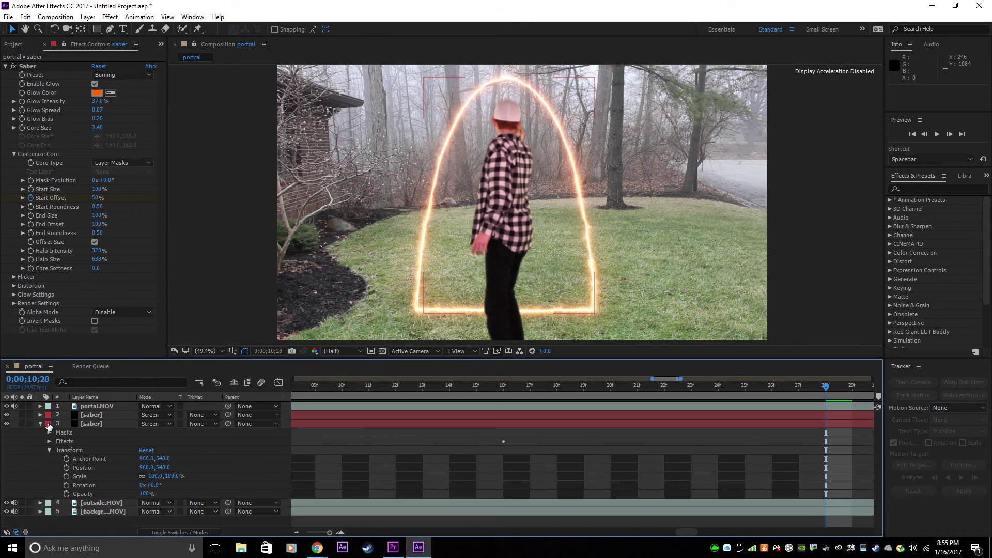
left_click(50, 449)
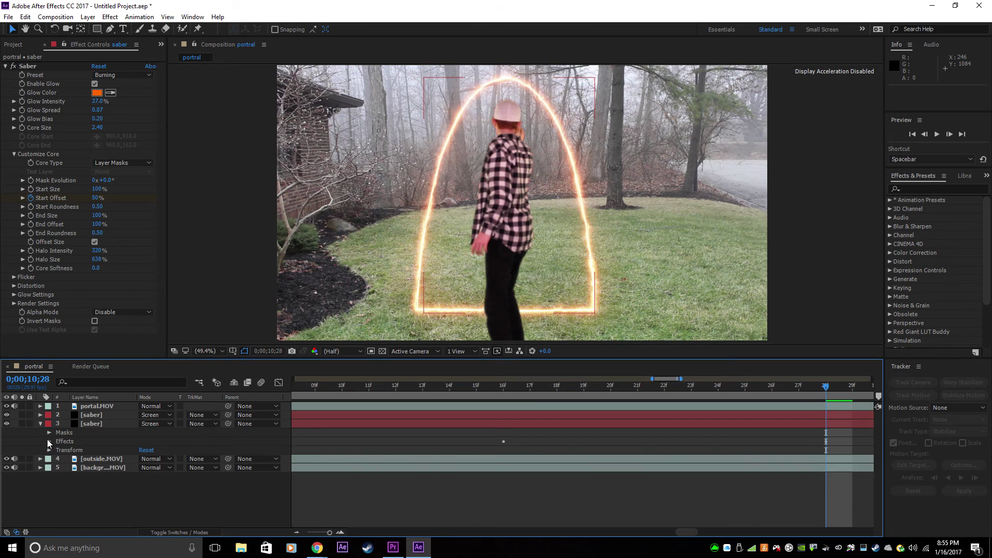
left_click(49, 433)
left_click(86, 442)
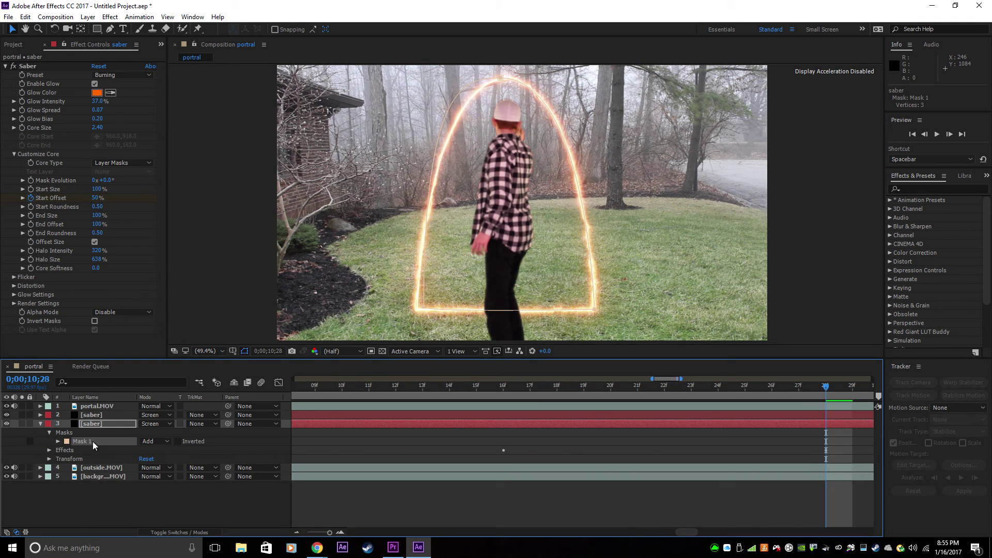
left_click(107, 468)
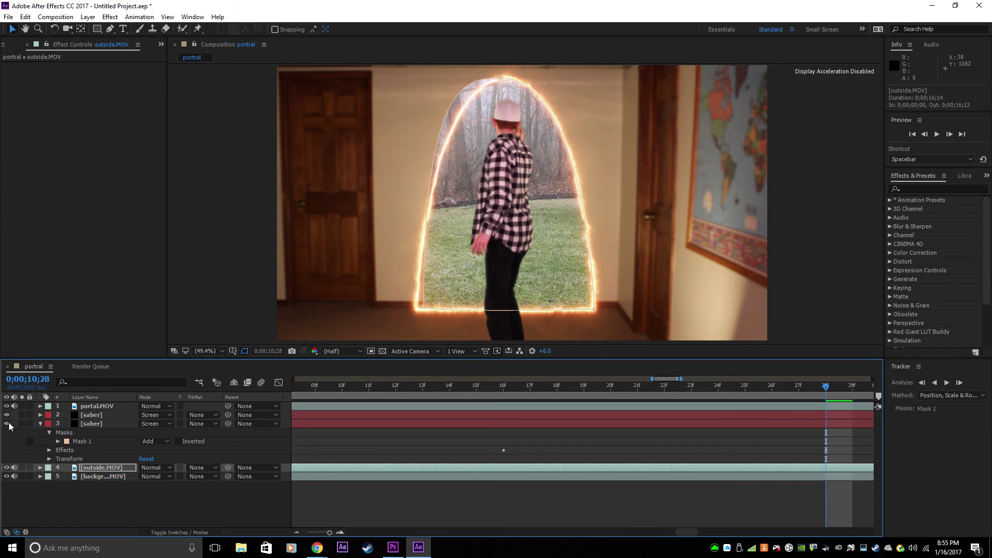
left_click(48, 423)
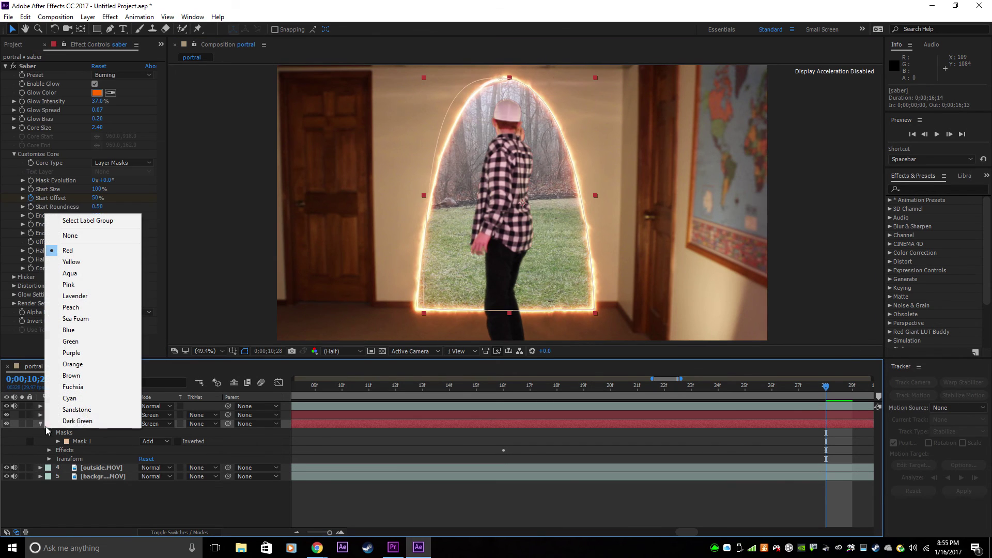
left_click(80, 480)
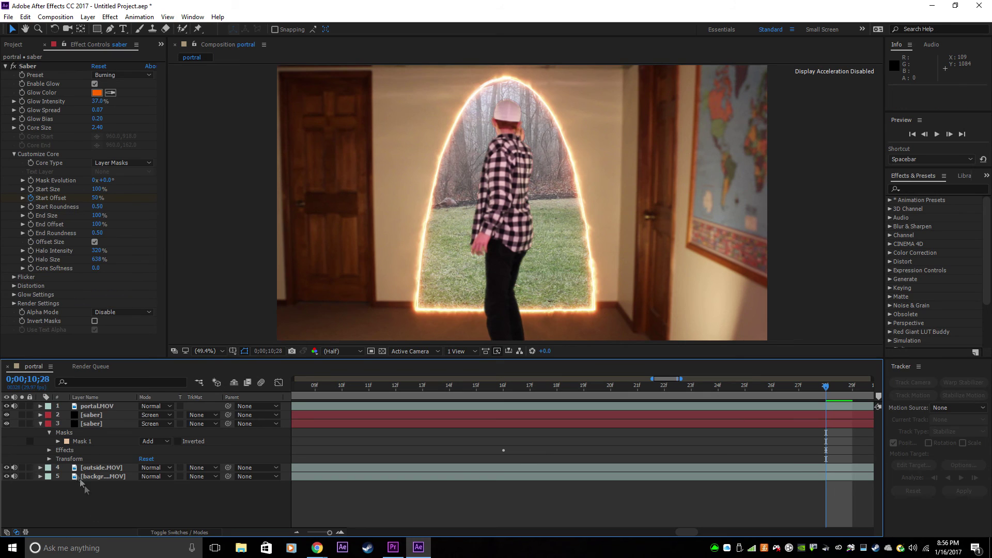
left_click(40, 423)
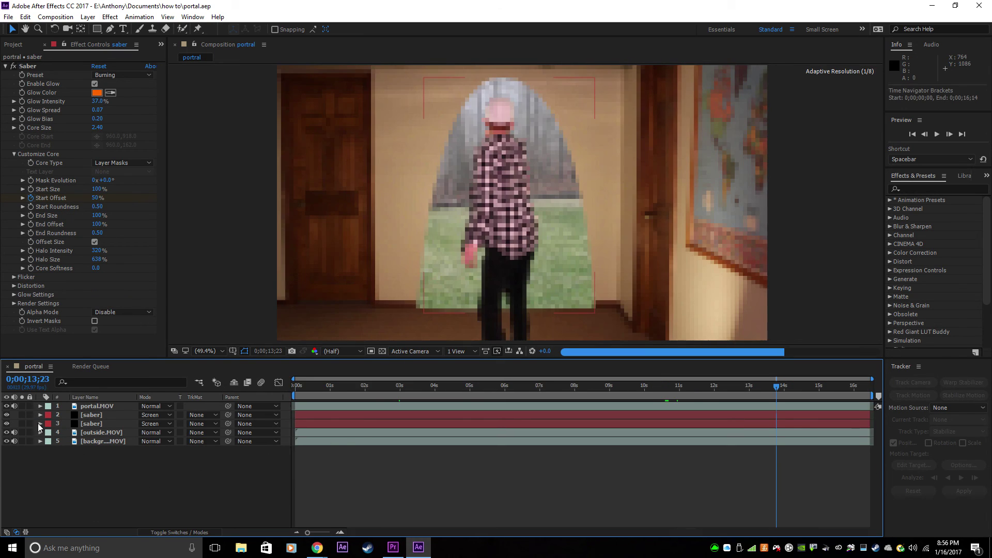
Zoom the timeline to frames and place the current time at 10;16
left_click(41, 423)
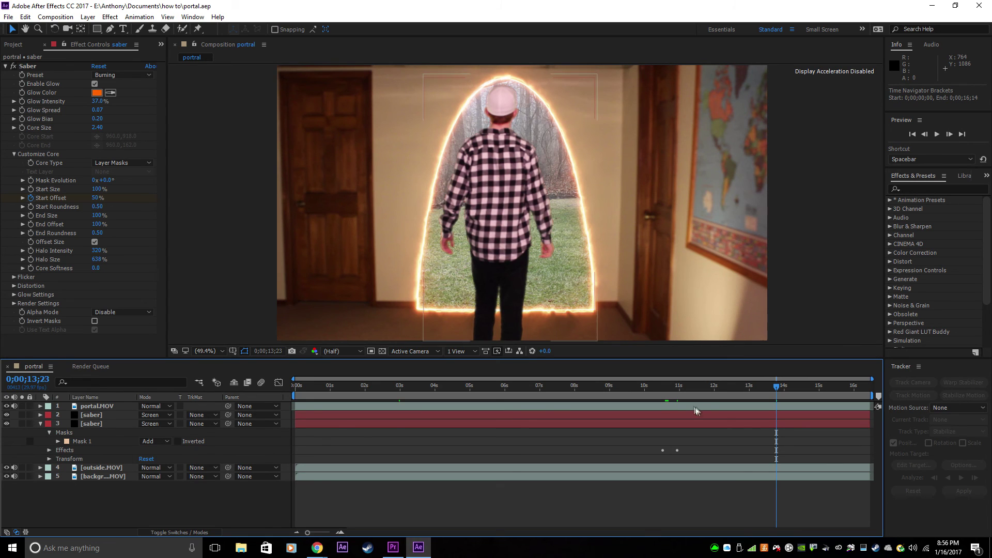
left_click(661, 392)
left_click_drag(314, 530, 367, 529)
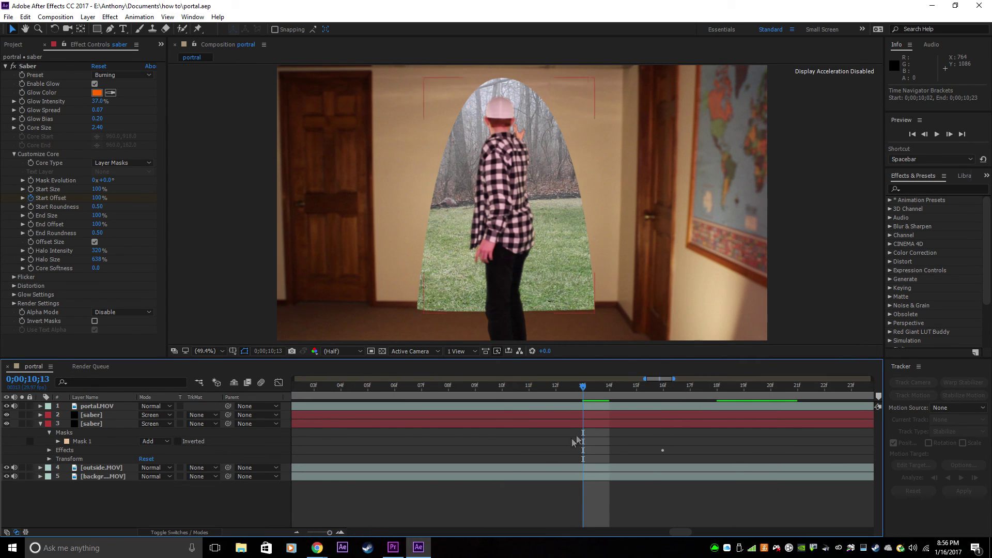
left_click(663, 386)
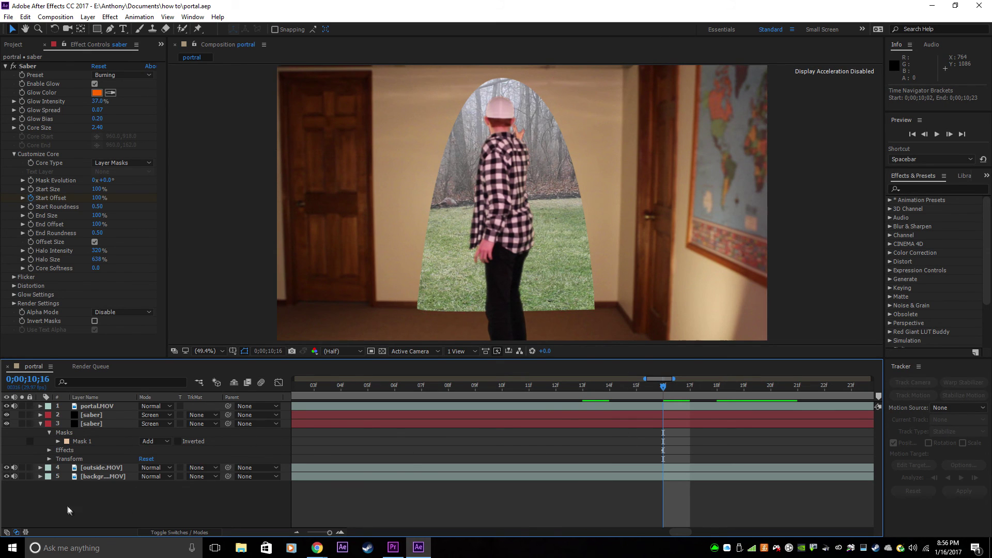
Keyframe outside.MOV's Mask 1 opacity at 0% to hide the lawn
left_click(44, 483)
left_click(39, 470)
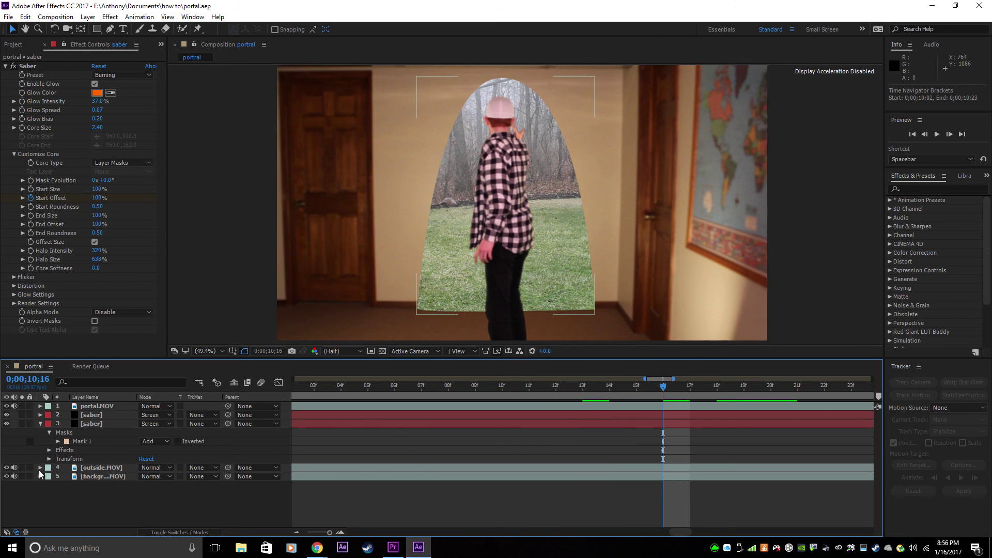
left_click(40, 468)
left_click(50, 476)
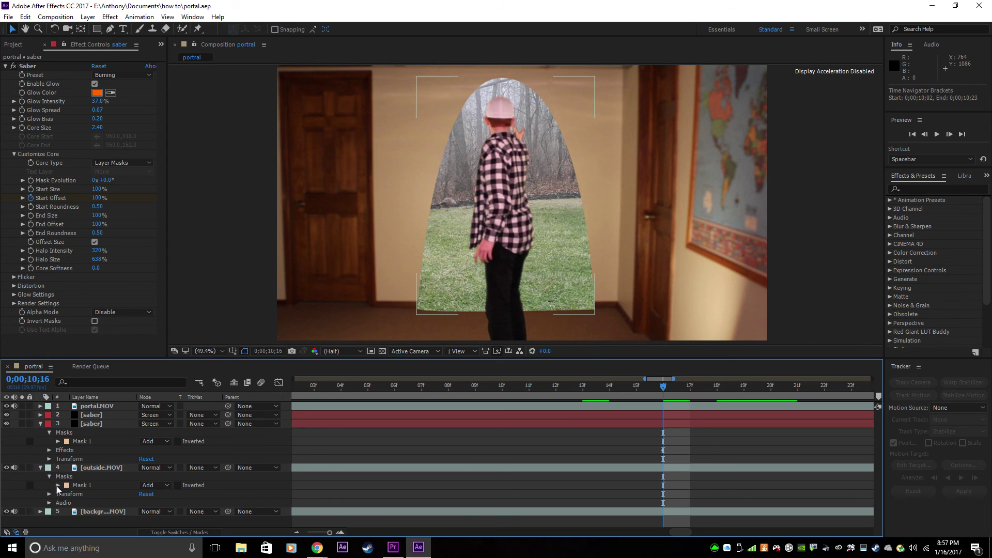
left_click(58, 486)
scroll(114, 501, "down", 1)
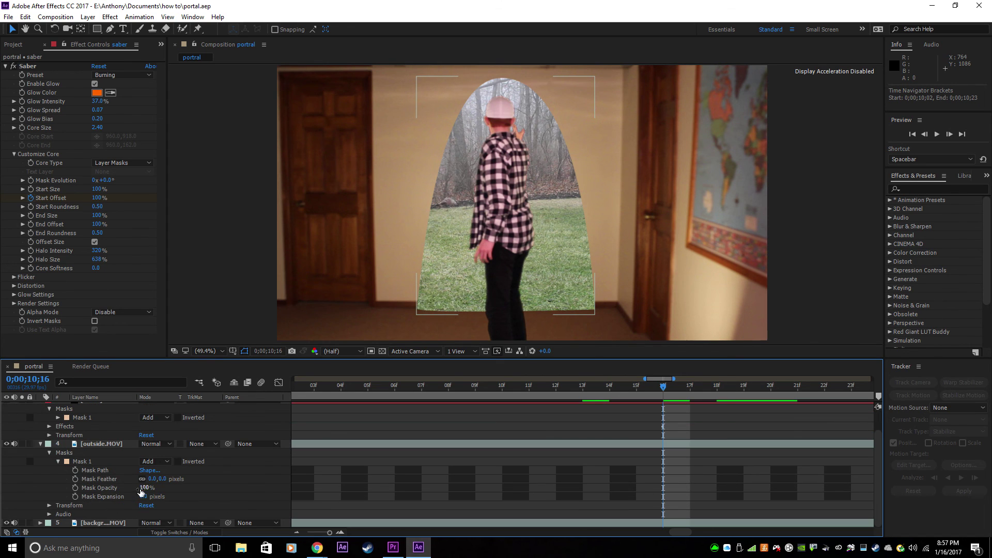
left_click(75, 488)
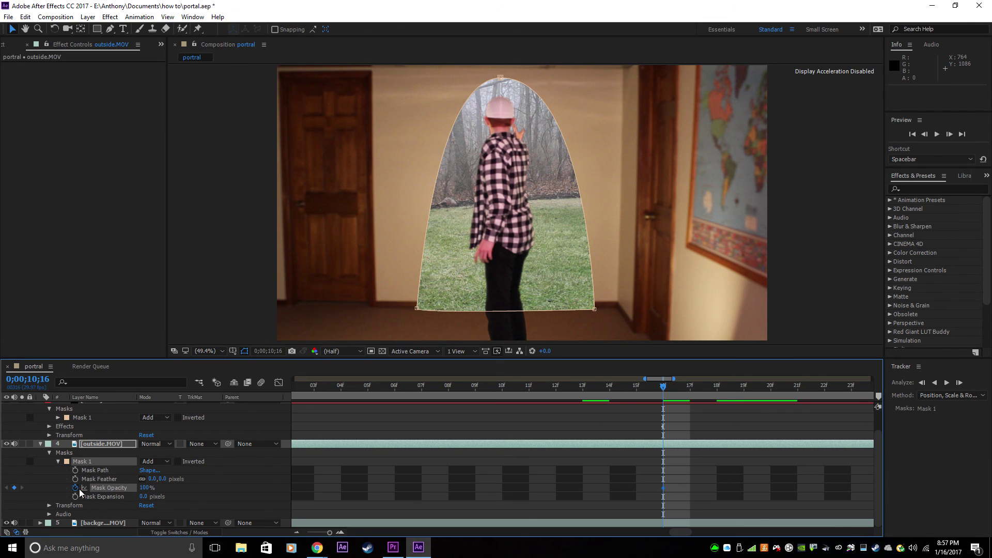
left_click_drag(145, 487, 42, 484)
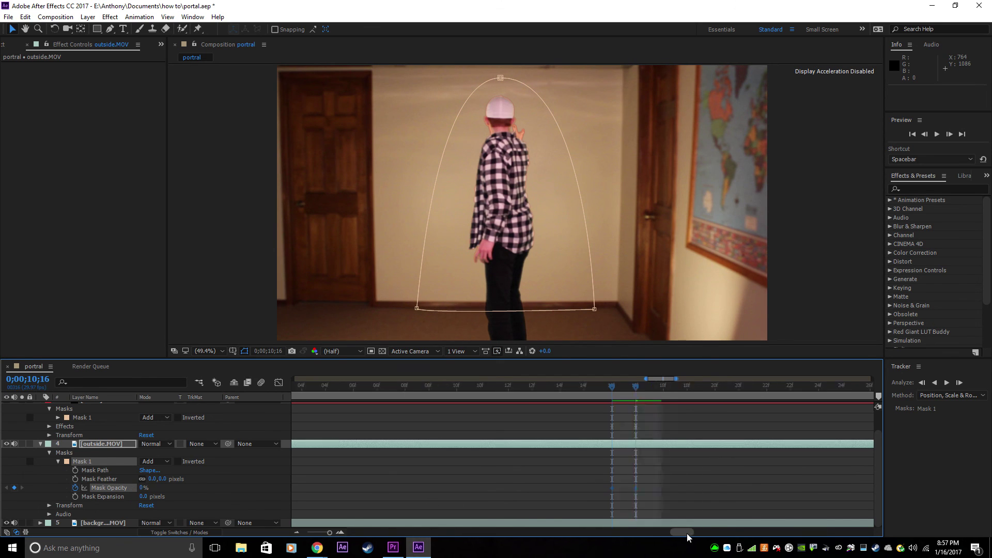
left_click_drag(687, 533, 696, 533)
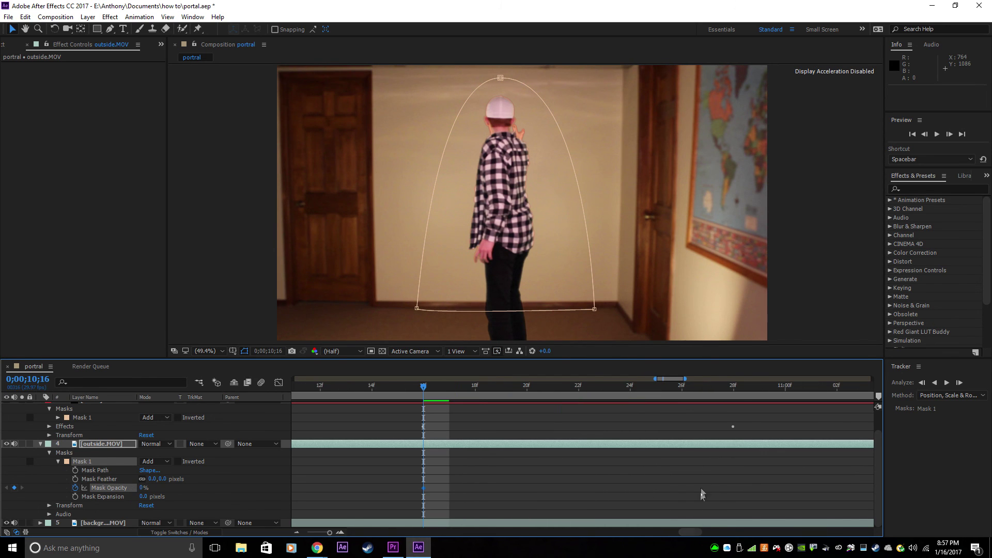
At 10;28 set Mask 1 opacity to 100%, then scrub back to watch the lawn fade in
left_click(731, 389)
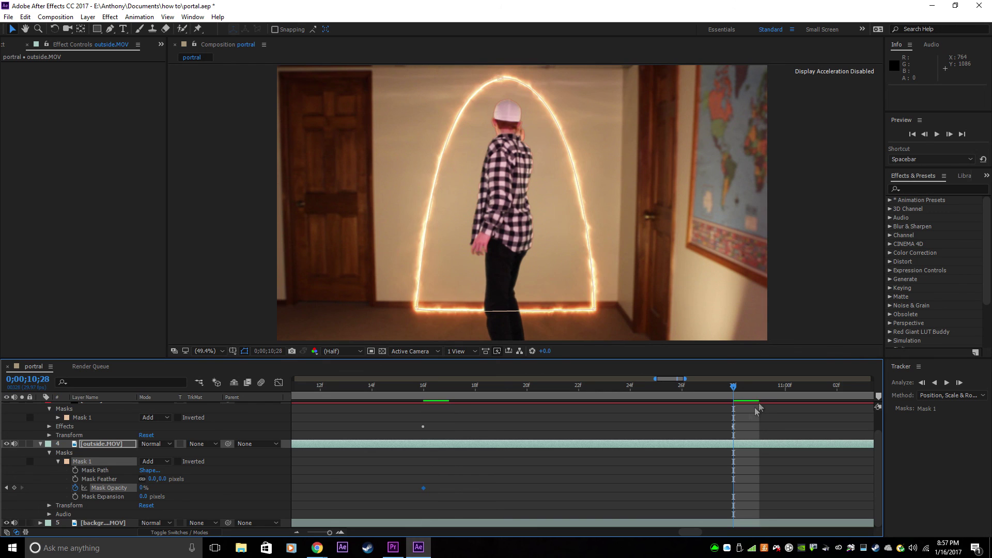
left_click(144, 488)
type("100")
key("Return")
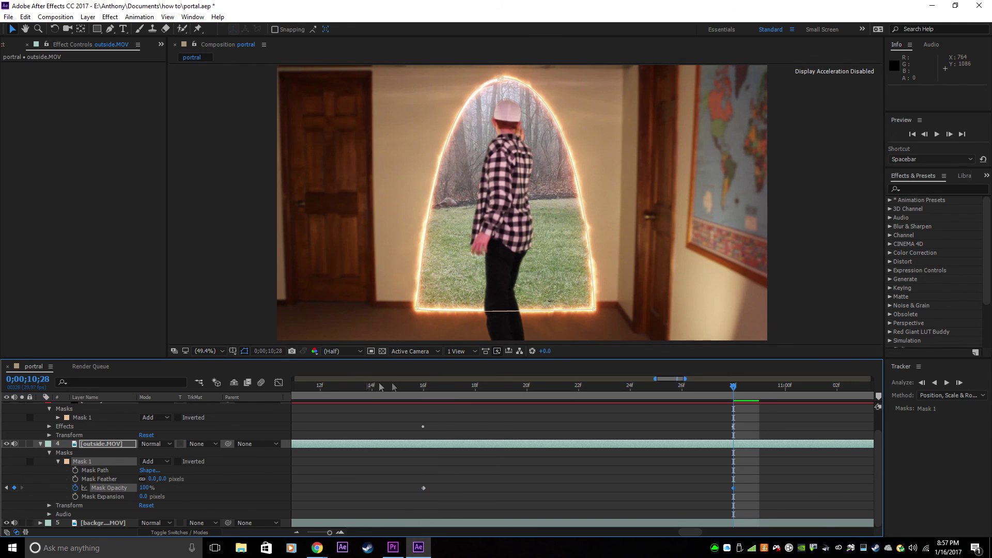
left_click_drag(346, 388, 734, 385)
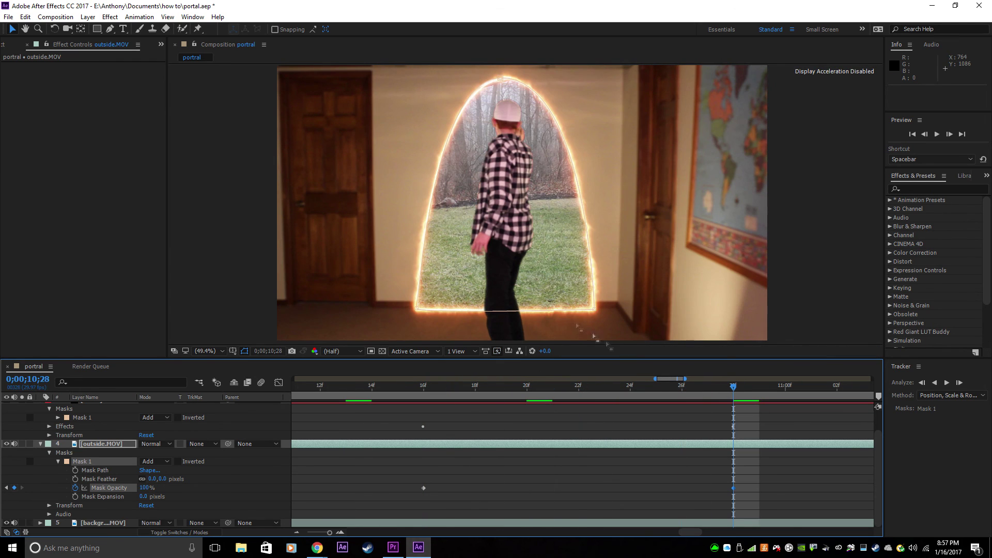